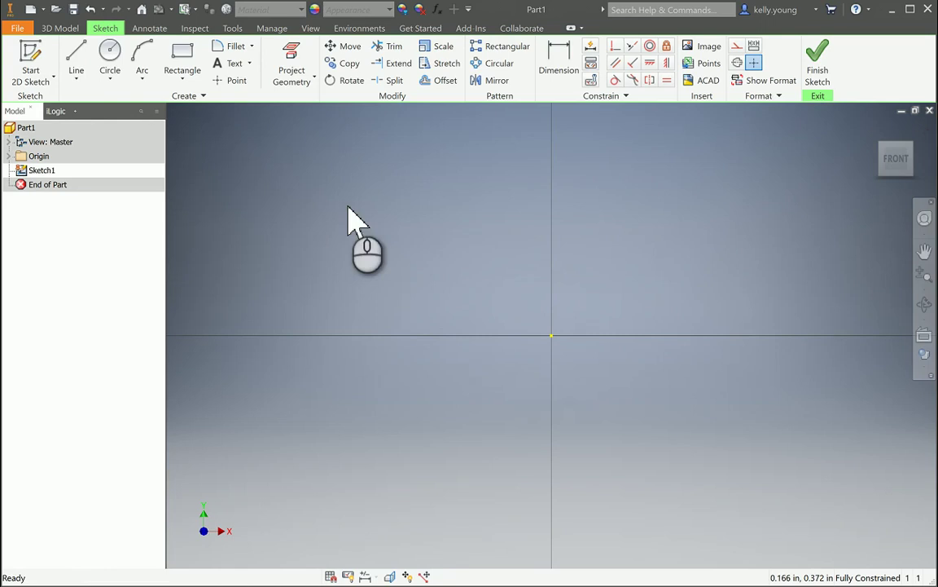
Insert the rotary tool reference image into the sketch with its corner near the origin.
click(702, 46)
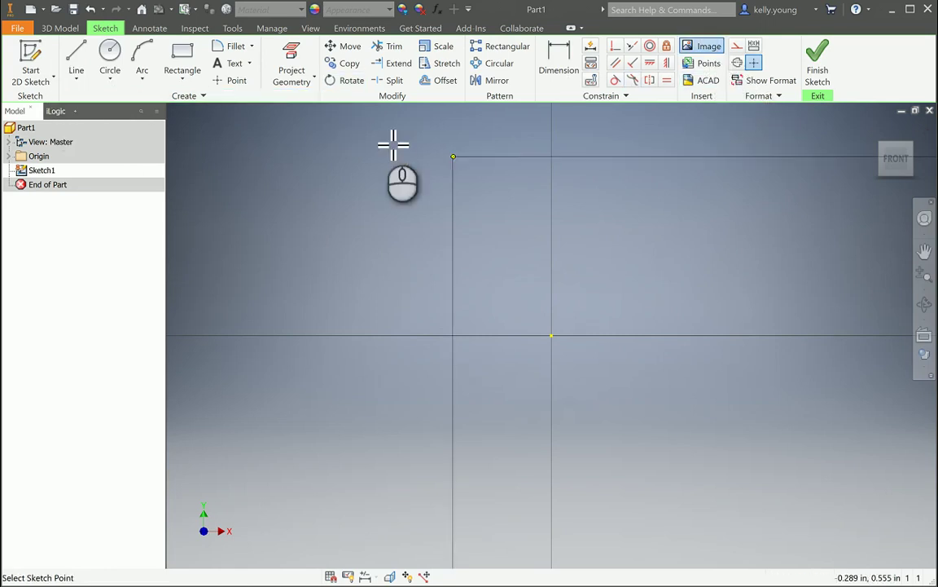
click(398, 185)
scroll(407, 224, down, 3)
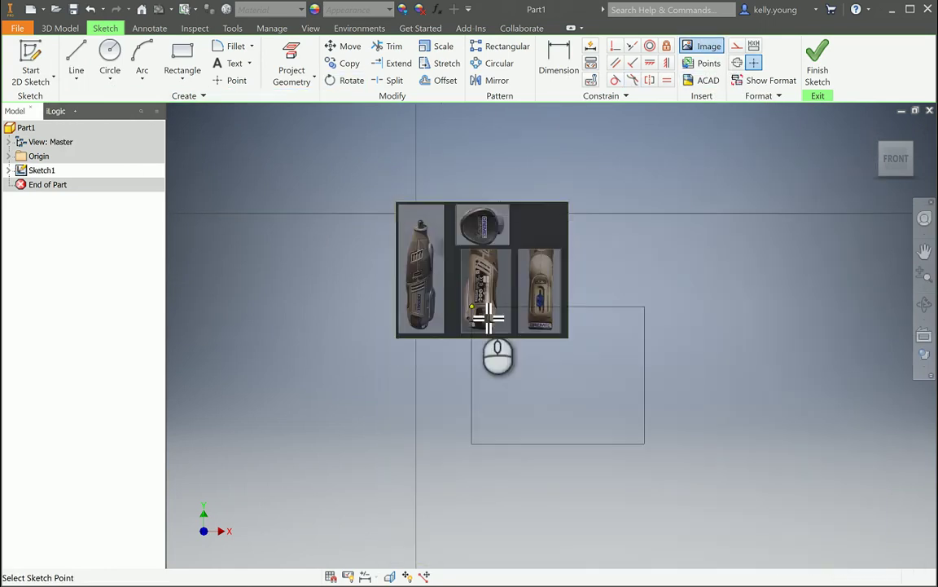
key(Escape)
Draw a 1.5 in horizontal line just below the reference image.
scroll(534, 352, up, 6)
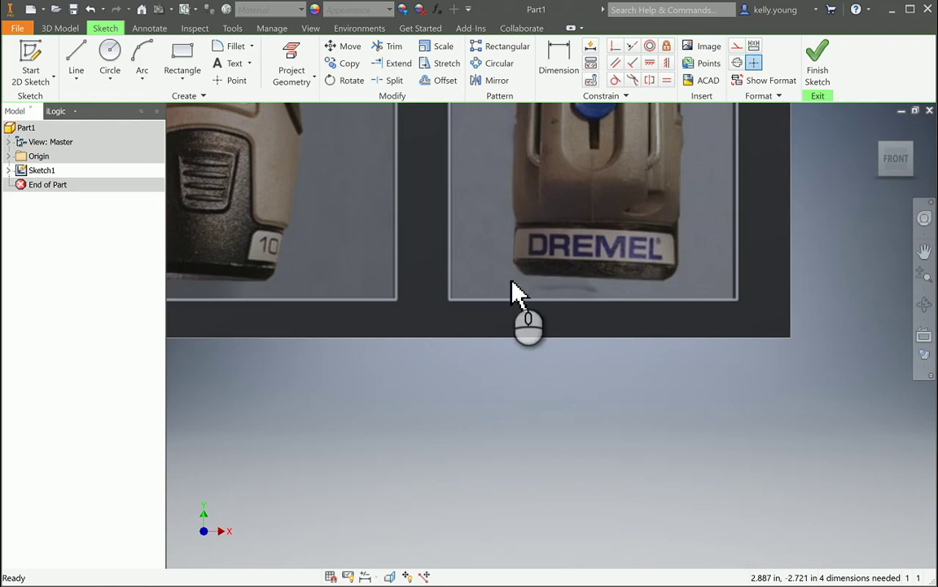
scroll(513, 284, down, 6)
scroll(478, 283, up, 3)
middle_drag(467, 368, 502, 490)
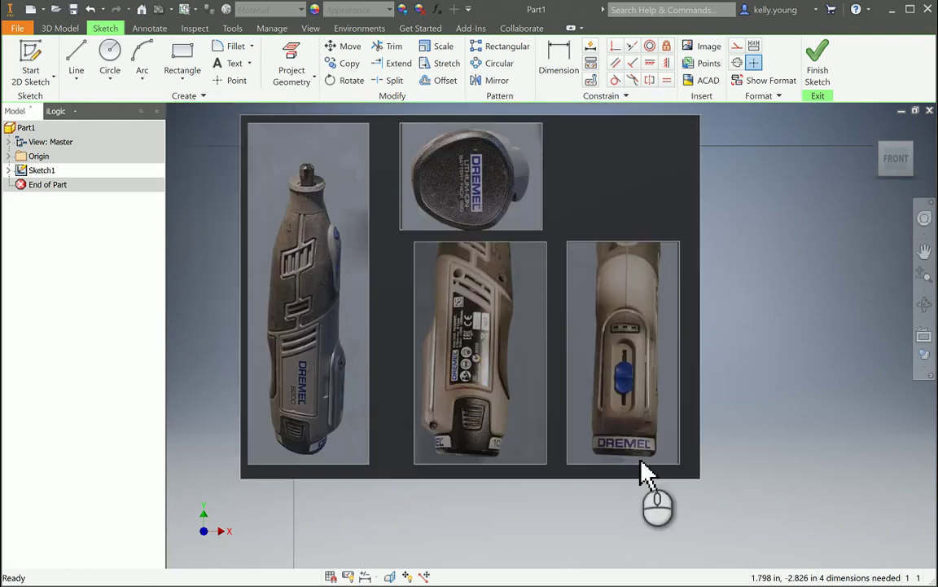
middle_drag(647, 416, 538, 345)
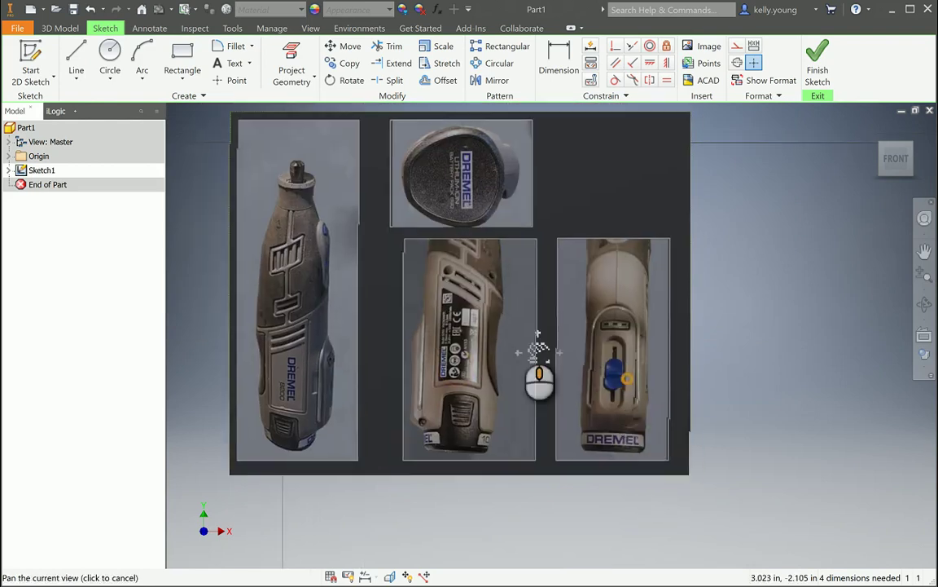
scroll(545, 356, up, 2)
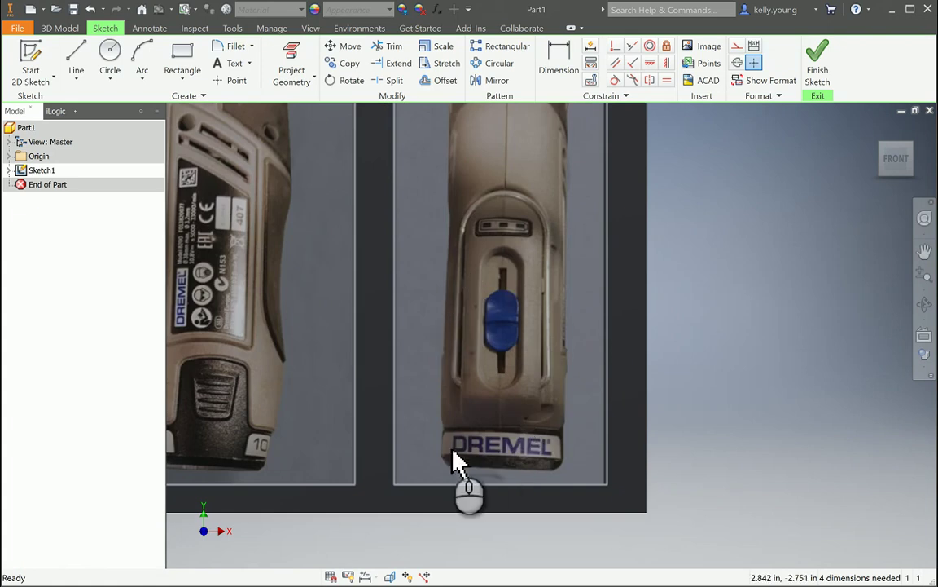
scroll(506, 457, down, 3)
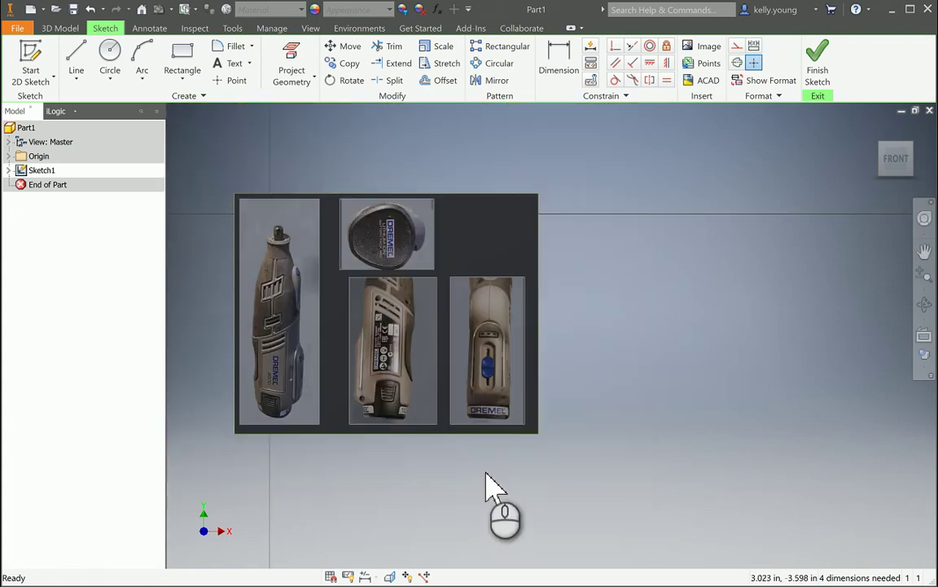
key(l)
click(408, 450)
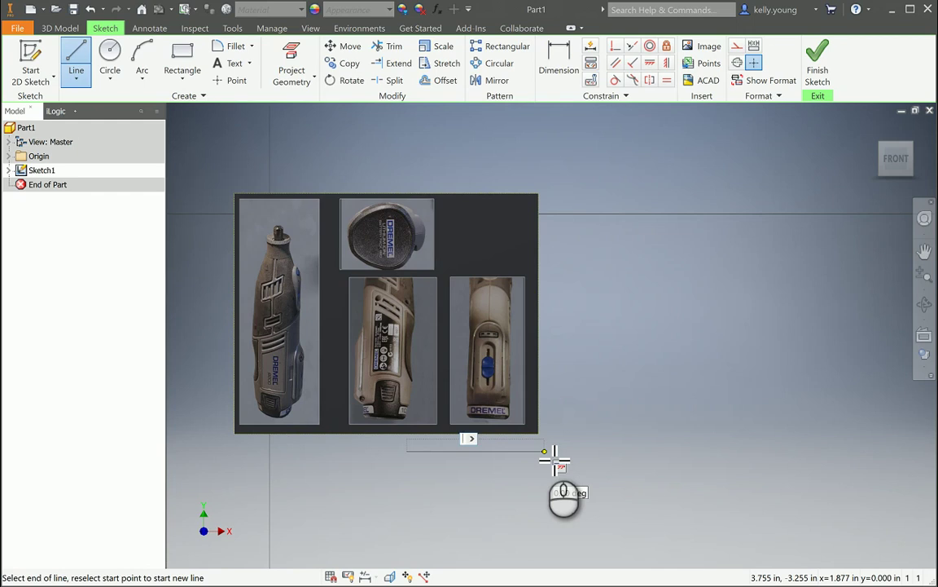
text(1.5)
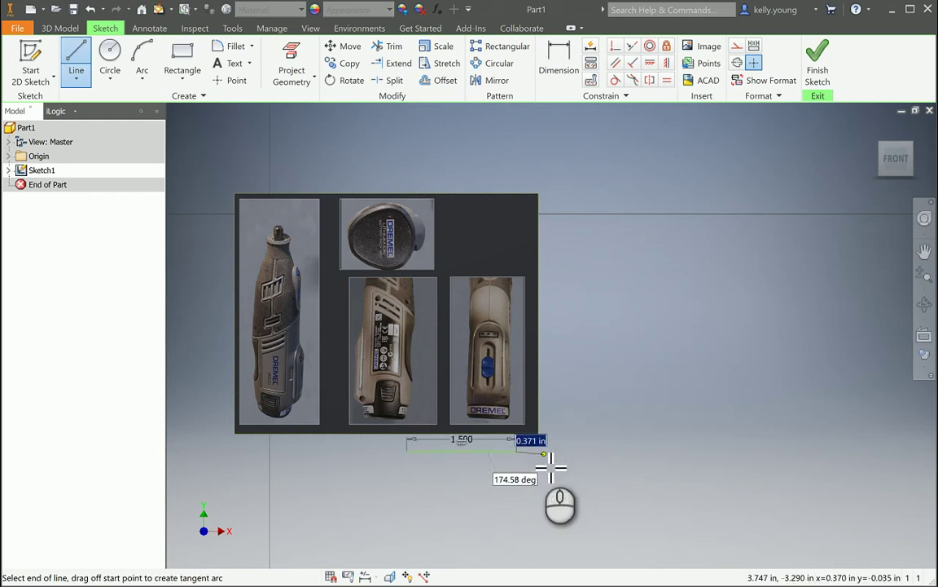
key(Return)
key(Escape)
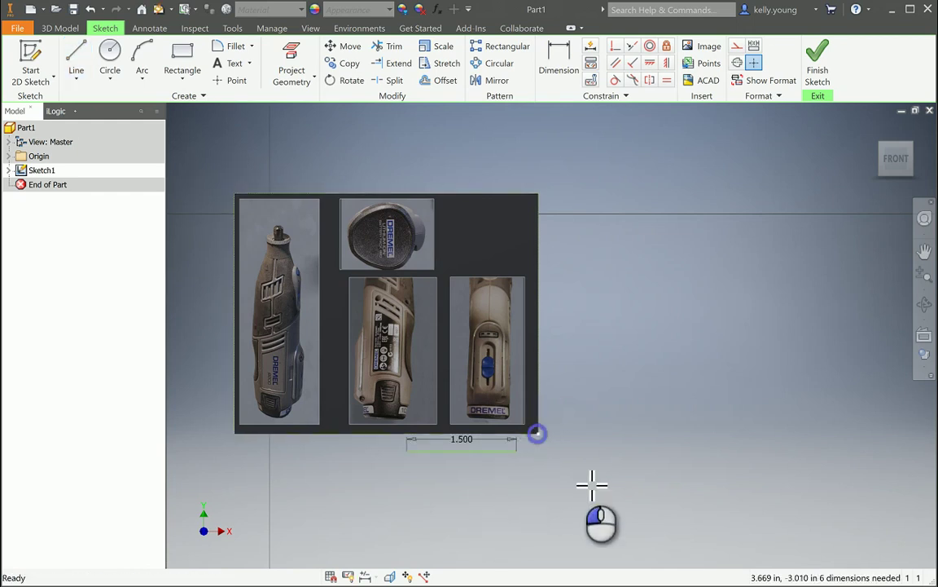
Enlarge, rotate and move the reference image until the tool's DREMEL base in the switch-side view matches the 1.5 in line.
mouse_move(593, 485)
mouse_down()
mouse_move(852, 444)
mouse_move(826, 467)
mouse_move(859, 418)
mouse_up()
drag(388, 392, 461, 424)
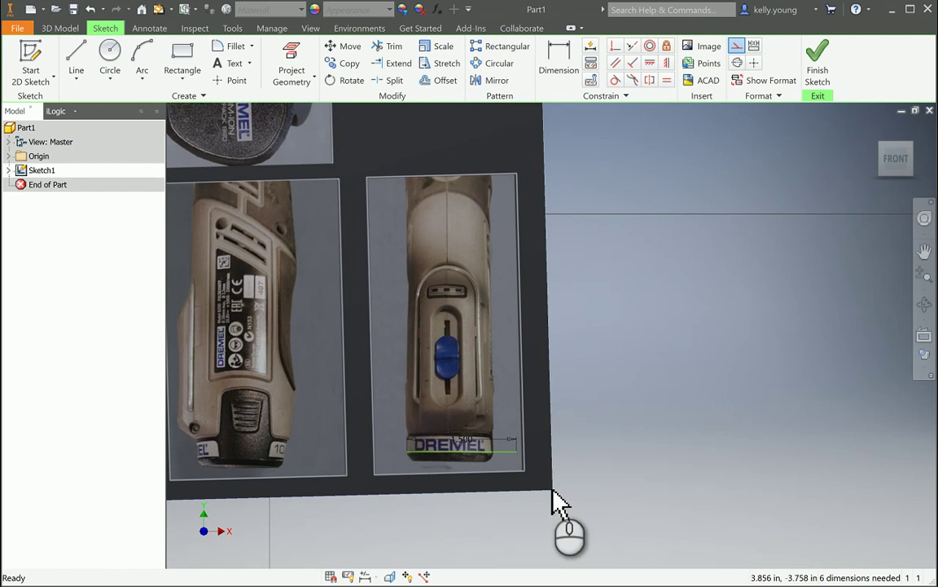
mouse_move(559, 492)
mouse_down()
mouse_move(645, 517)
mouse_move(919, 488)
mouse_move(909, 480)
mouse_up()
mouse_move(787, 451)
mouse_down()
mouse_move(498, 465)
mouse_move(538, 483)
mouse_up()
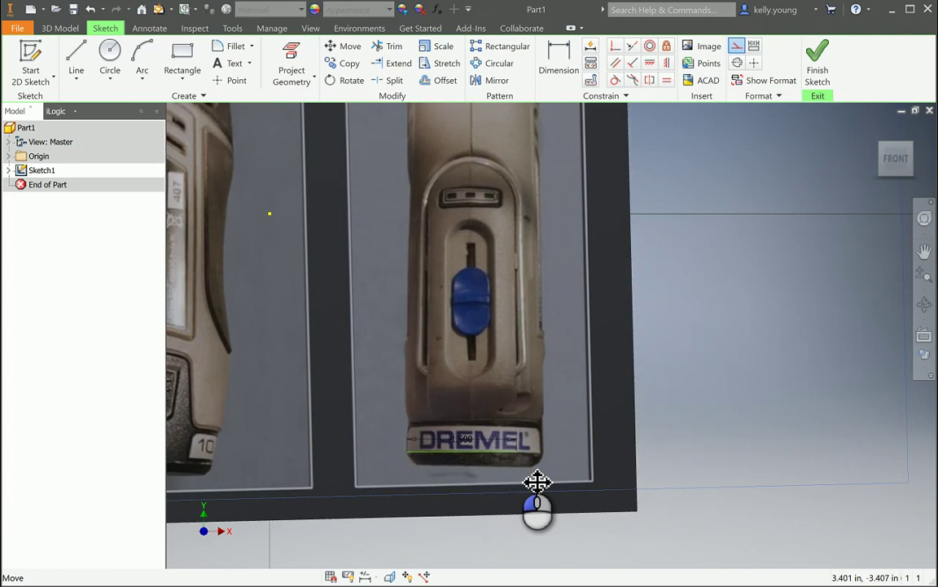
scroll(672, 293, up, 2)
mouse_move(681, 281)
middle_down()
mouse_move(699, 440)
mouse_move(689, 411)
middle_up()
middle_drag(695, 342, 686, 242)
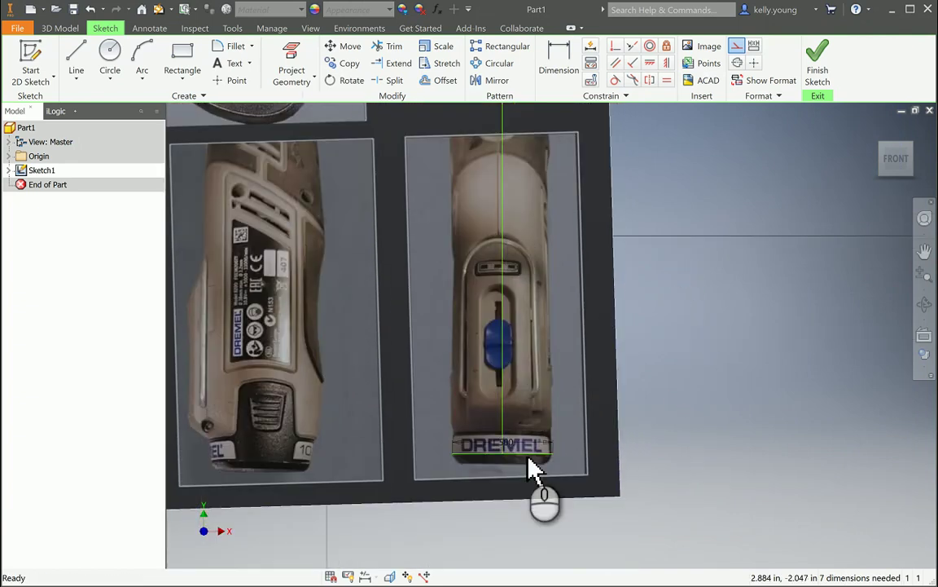
Convert the 1.5 in base line and the vertical centre line to construction geometry.
scroll(540, 482, up, 2)
scroll(538, 477, down, 5)
scroll(608, 398, up, 3)
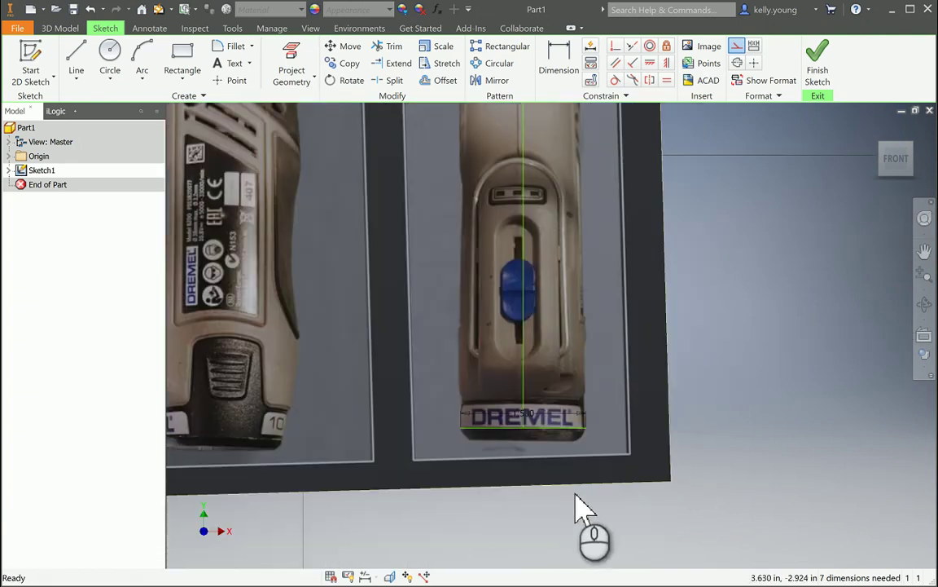
drag(566, 503, 502, 368)
click(736, 47)
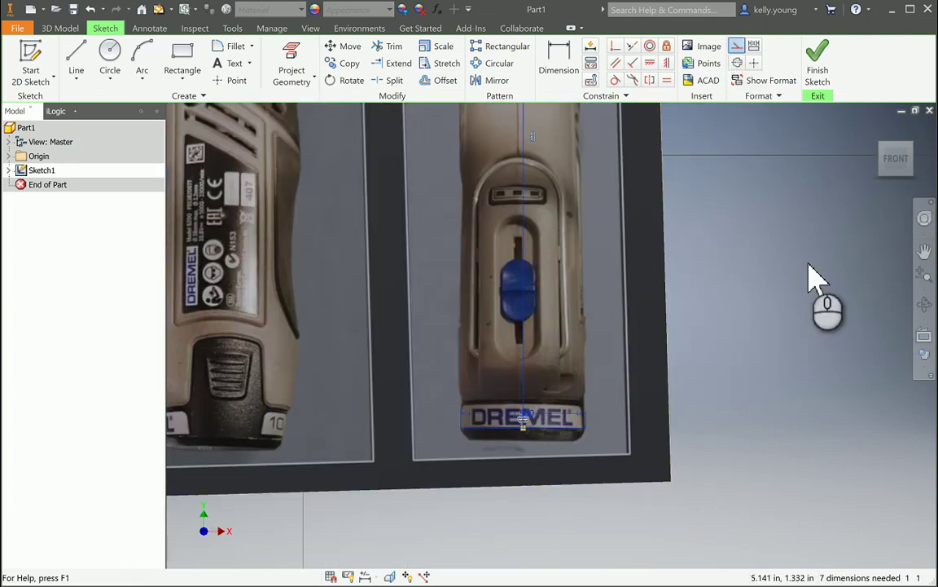
click(821, 296)
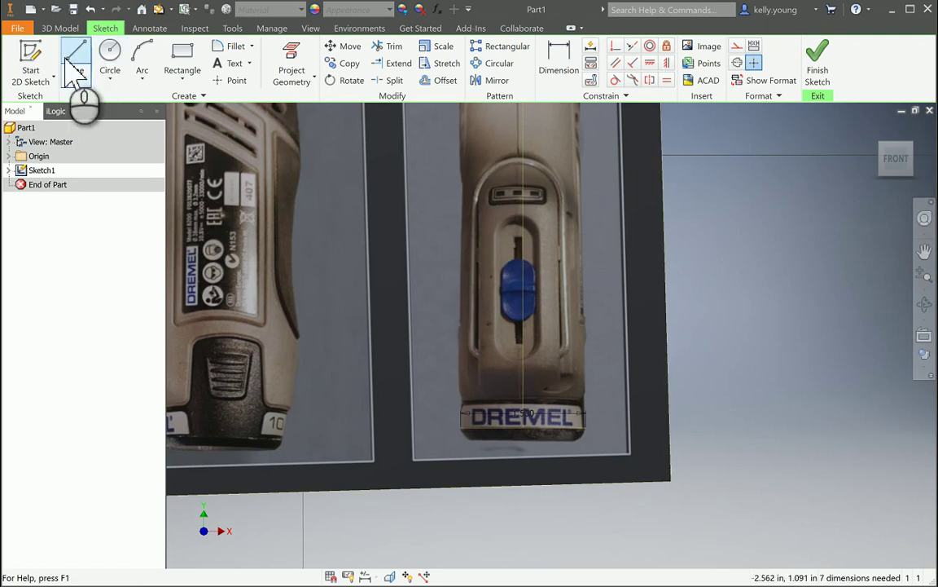
Trace the upper left edge of the tool in the switch-side view with connected lines from the photo's top edge downward.
click(77, 60)
scroll(482, 212, down, 2)
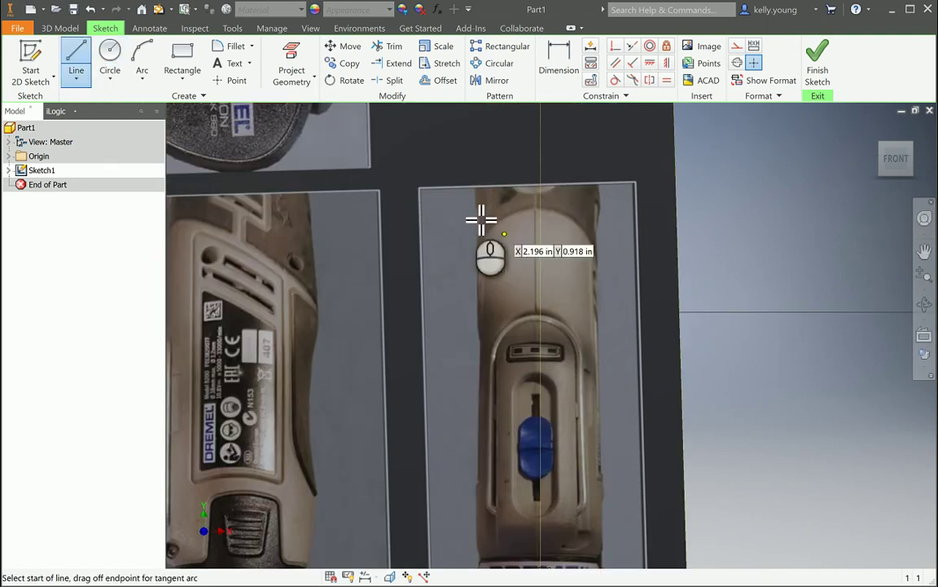
click(476, 192)
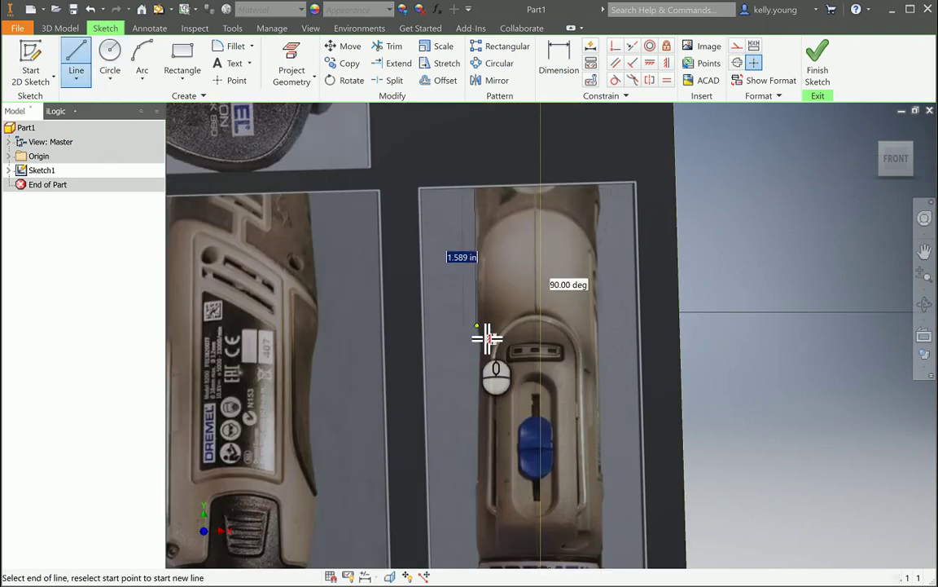
click(480, 337)
scroll(489, 352, down, 3)
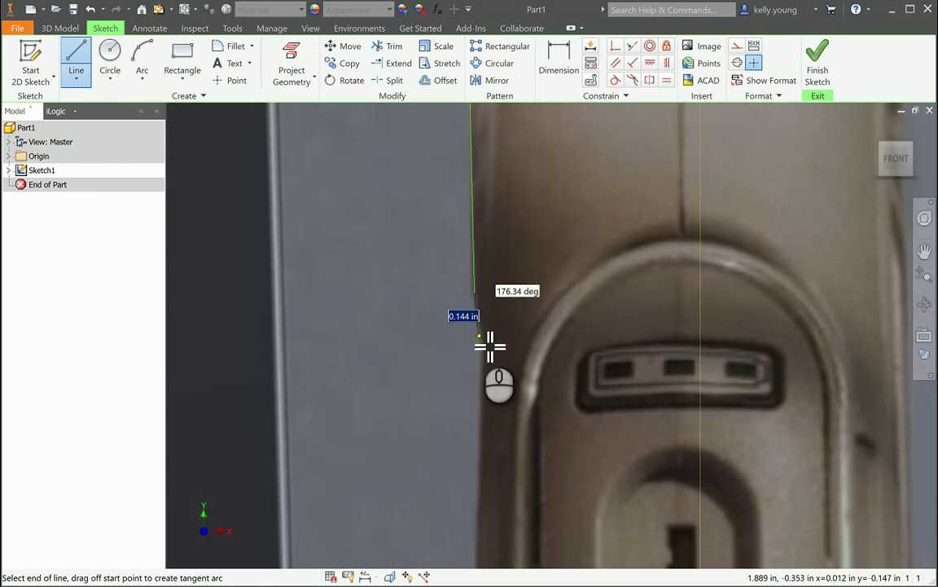
scroll(473, 226, up, 5)
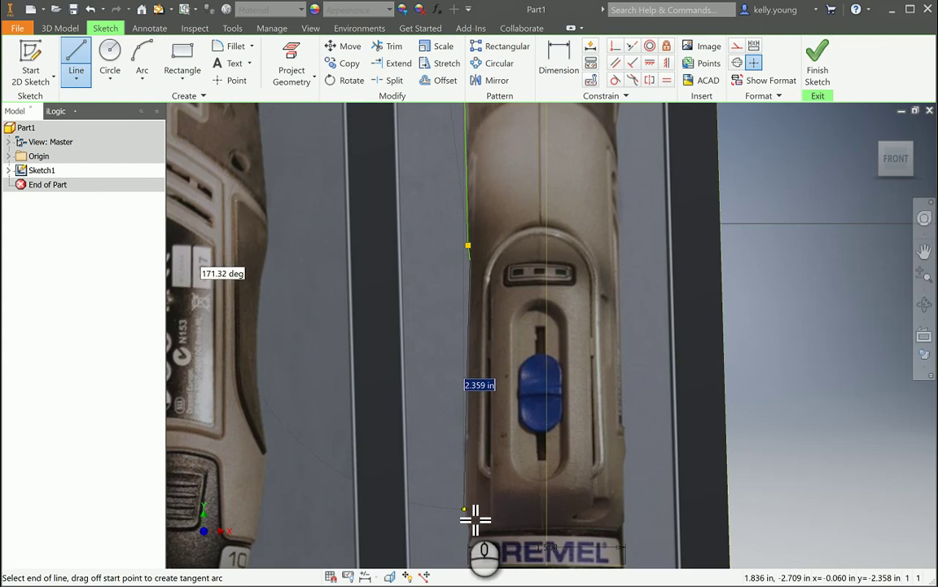
Continue the traced outline down the tool's lower left edge and around the groove to the left end of the 1.5 in line.
middle_drag(453, 505, 519, 265)
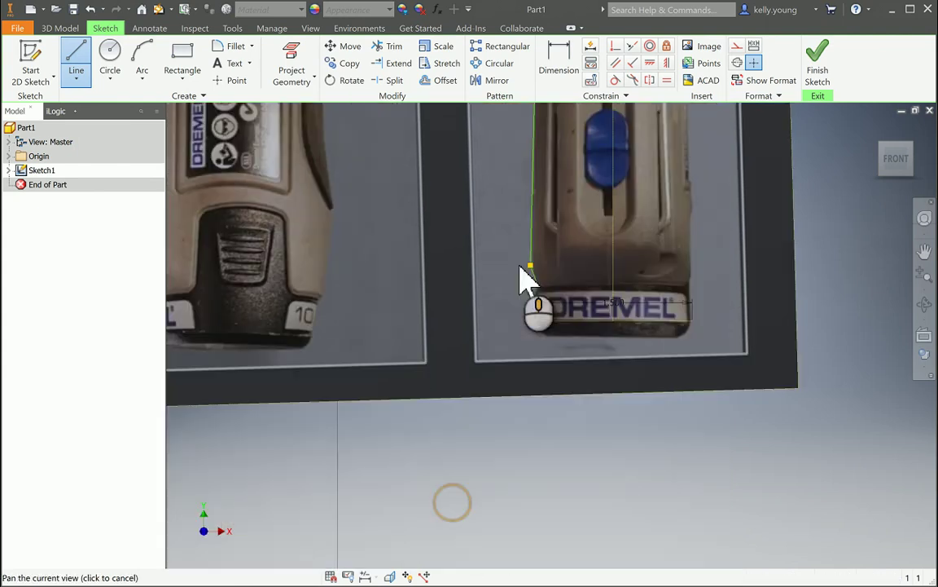
scroll(545, 314, down, 5)
click(531, 216)
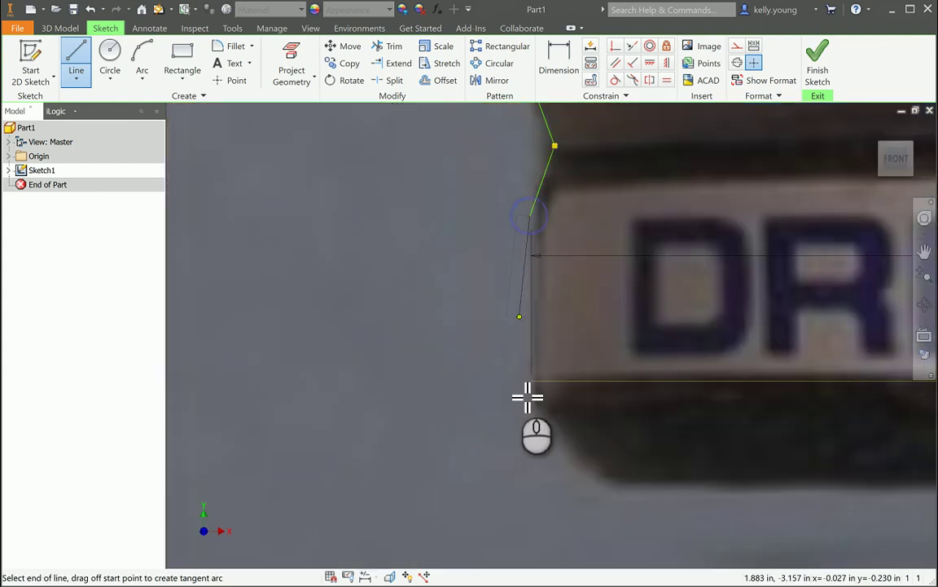
click(540, 392)
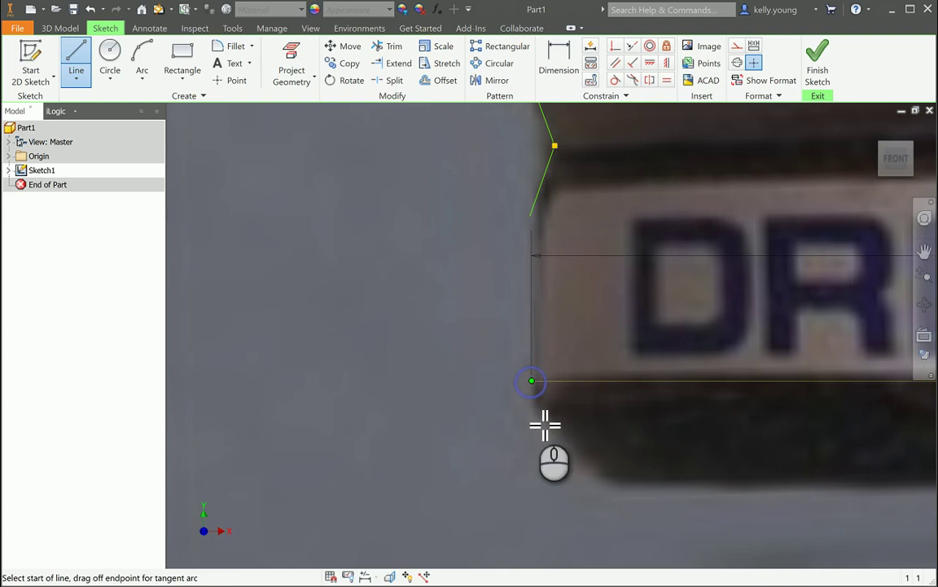
click(541, 391)
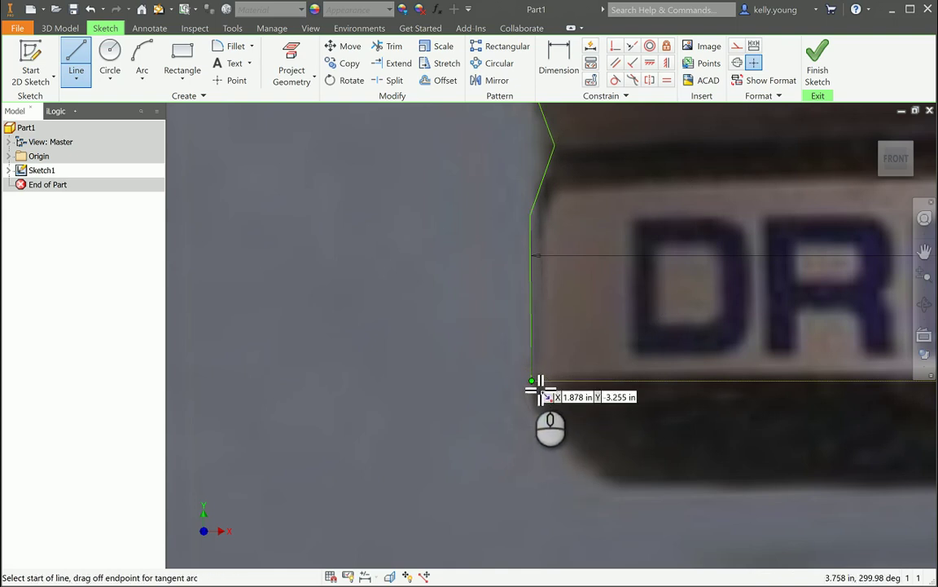
Trace the sloped lower left corner of the base and a horizontal bottom edge ending at the vertical centre line.
click(540, 386)
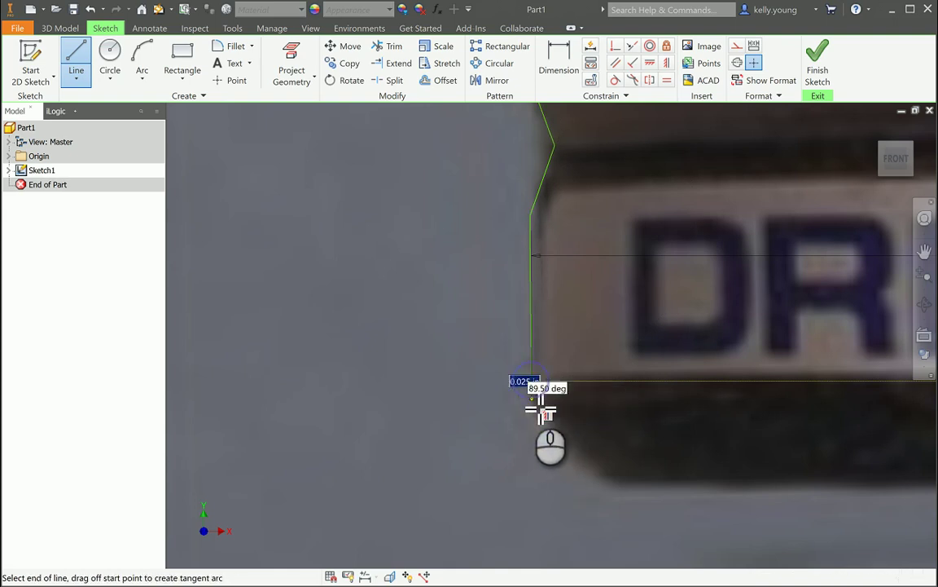
click(599, 482)
scroll(513, 446, up, 5)
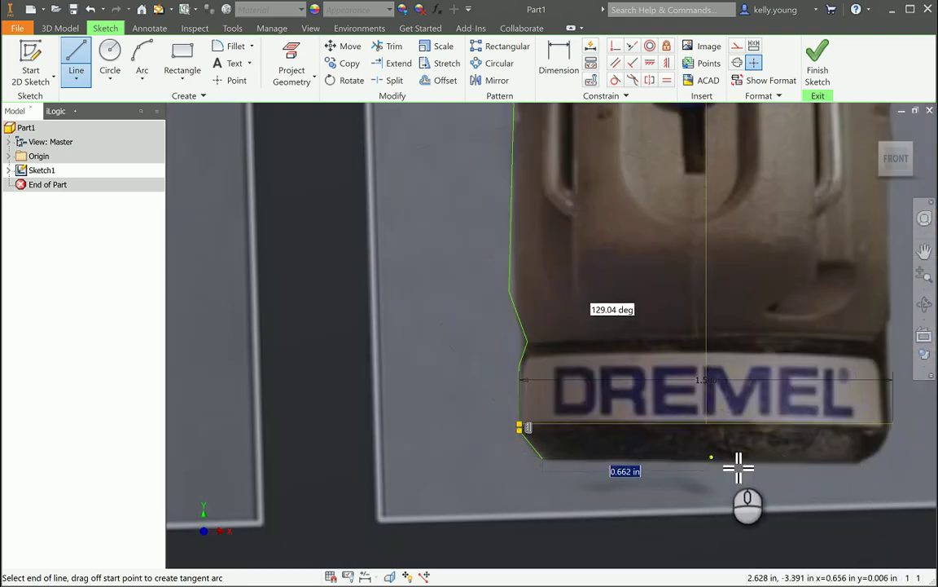
scroll(701, 477, down, 3)
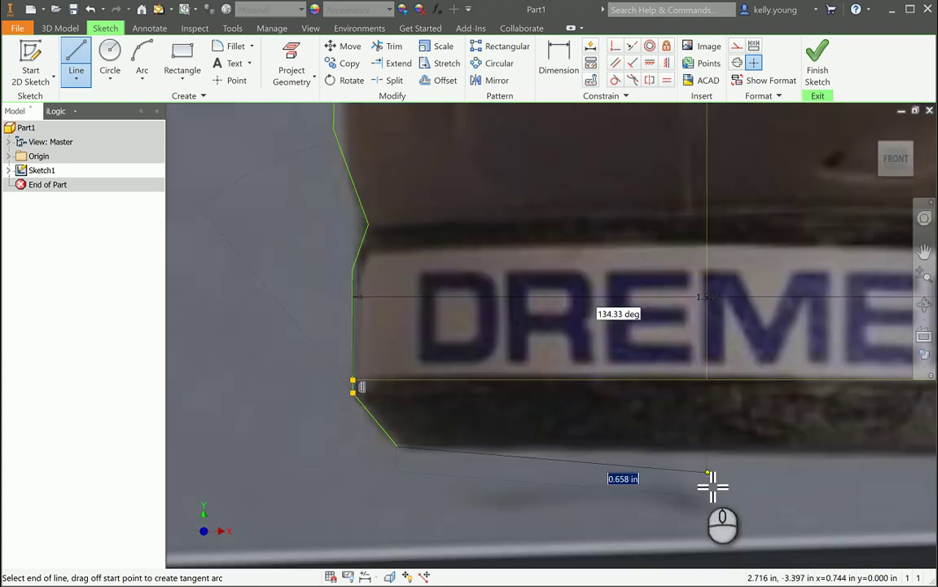
click(709, 447)
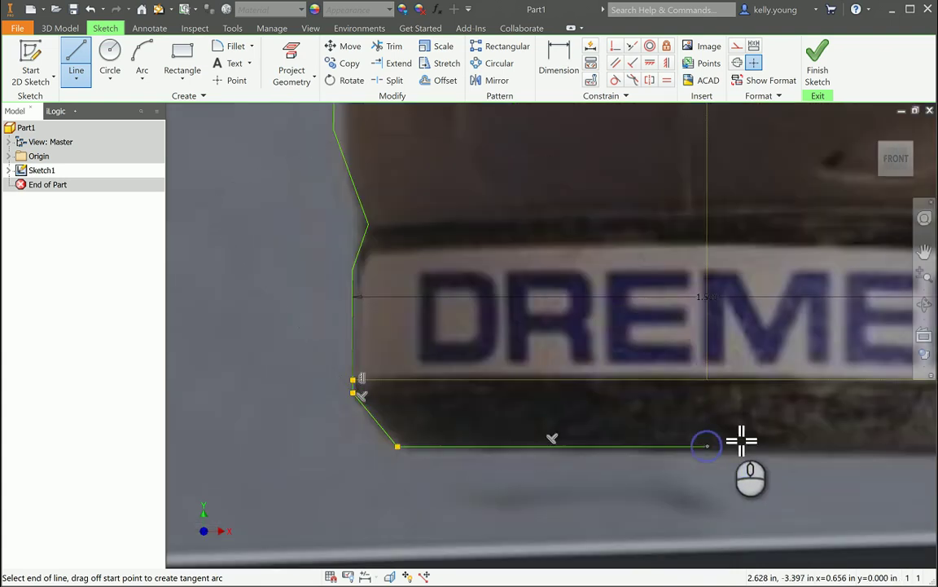
Close the half-profile with a line up the centre line and a horizontal top edge about 0.8 in long.
scroll(641, 551, up, 5)
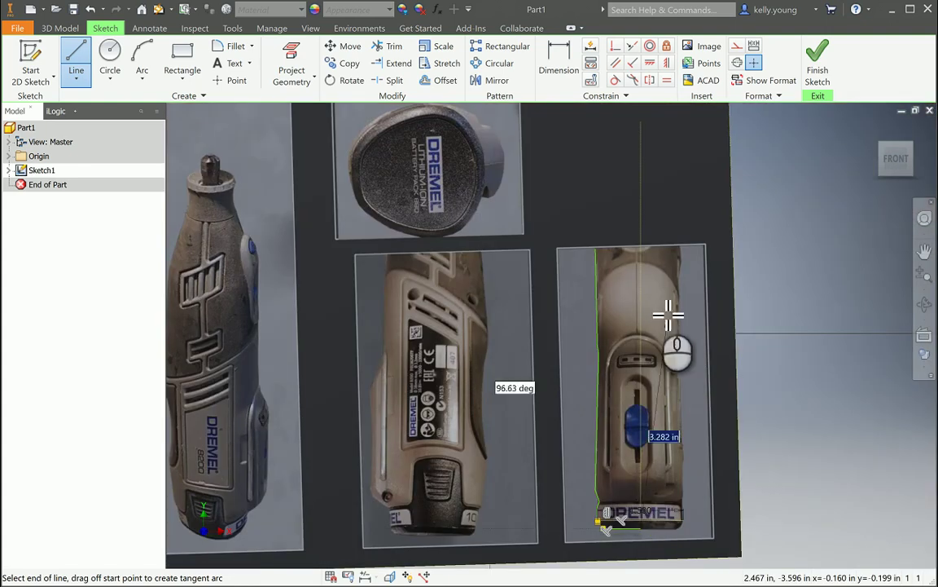
double_click(651, 258)
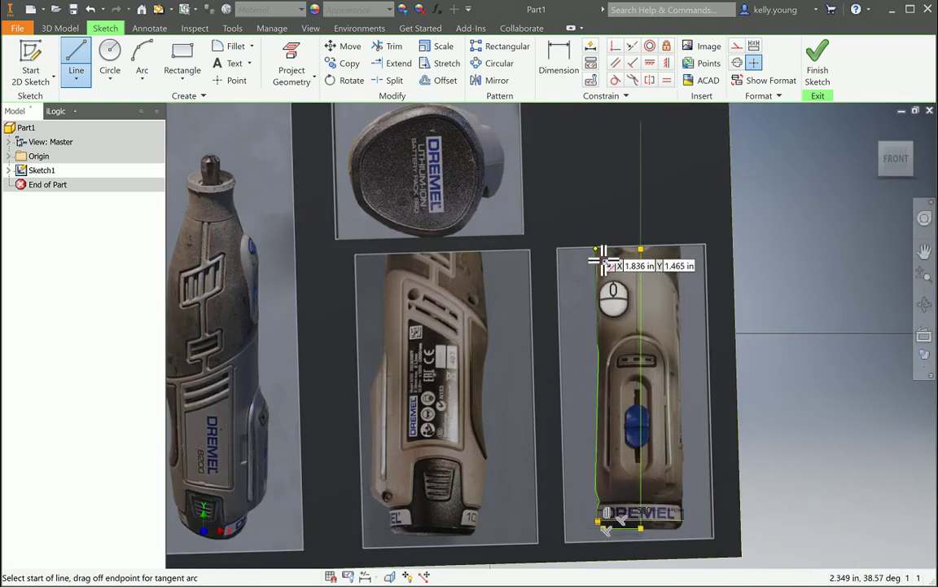
scroll(603, 259, down, 5)
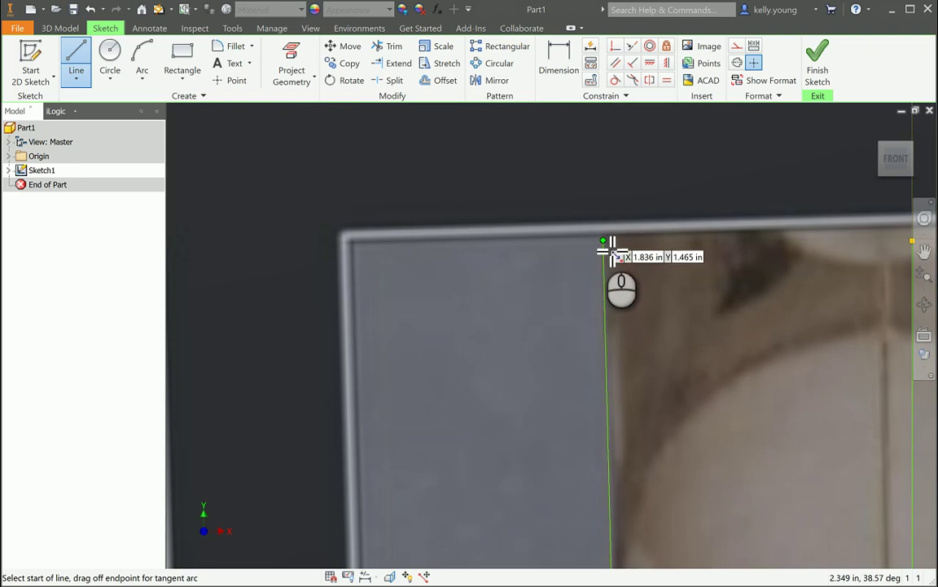
click(605, 241)
mouse_move(615, 321)
middle_down()
mouse_move(483, 330)
mouse_move(395, 318)
middle_up()
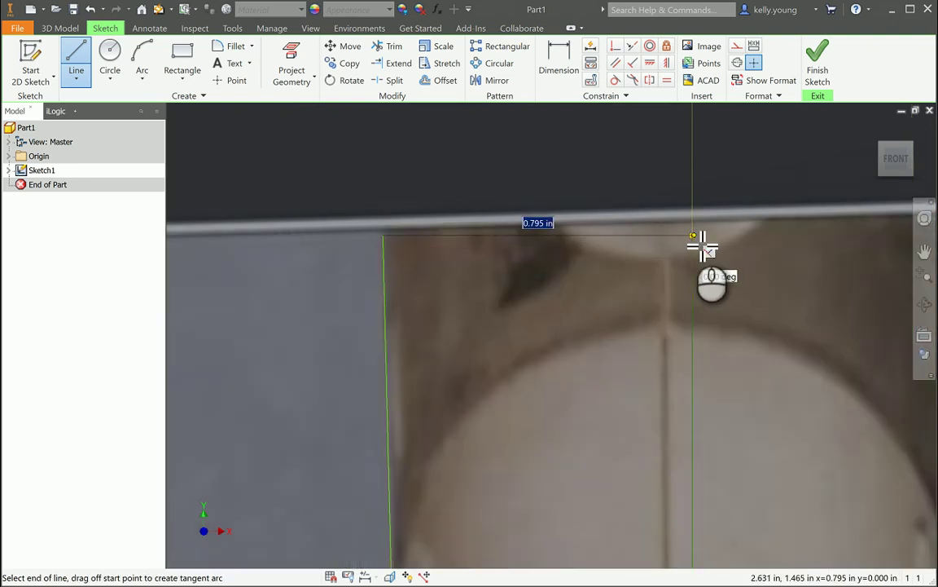
double_click(692, 236)
scroll(622, 247, up, 5)
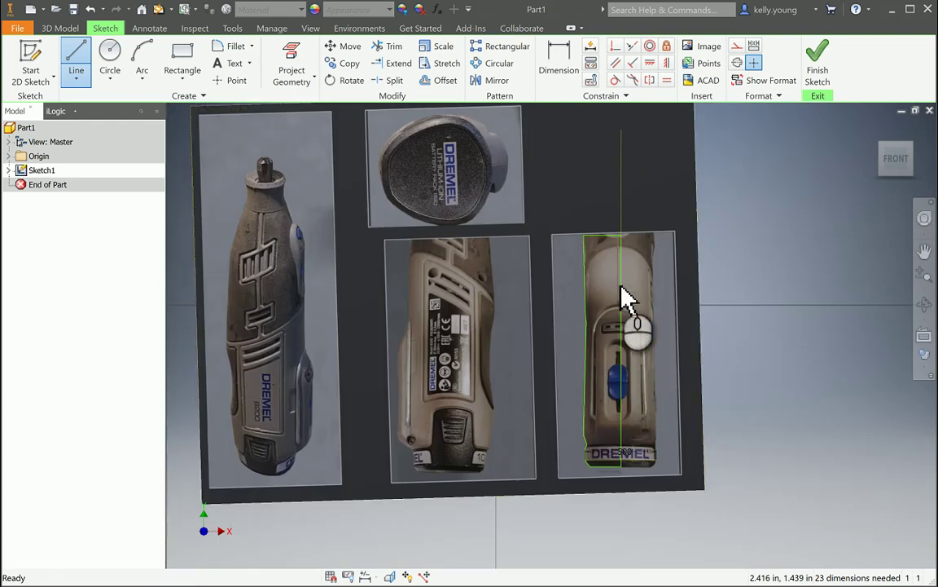
Mirror the traced half-profile about the vertical centre line to complete the outline of the switch-side view.
key(c)
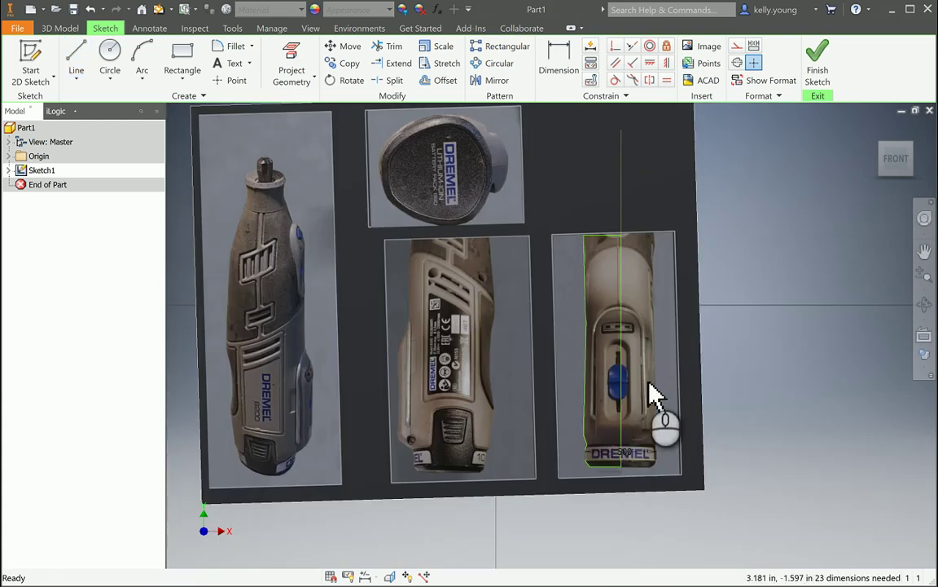
mouse_move(599, 525)
mouse_down()
mouse_move(536, 167)
mouse_move(547, 209)
mouse_up()
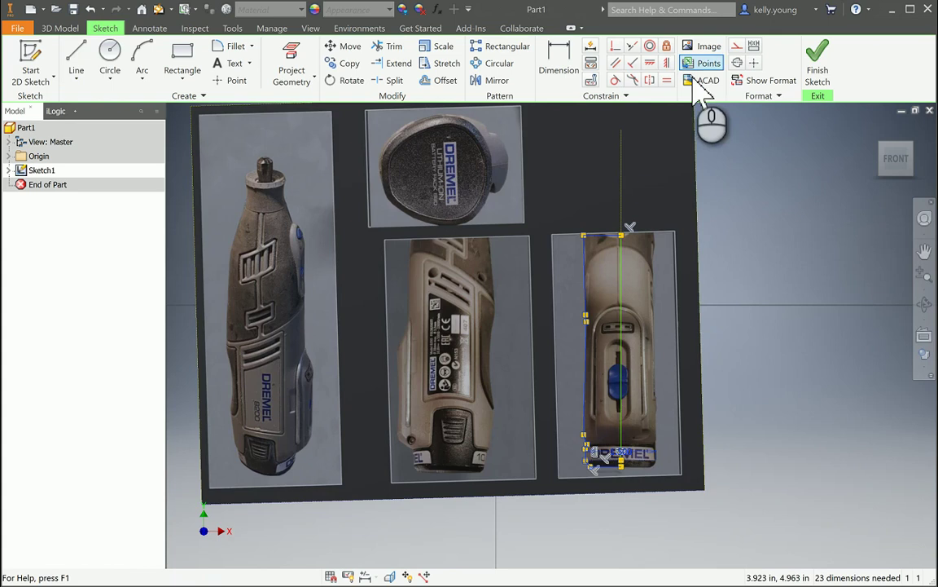
click(500, 80)
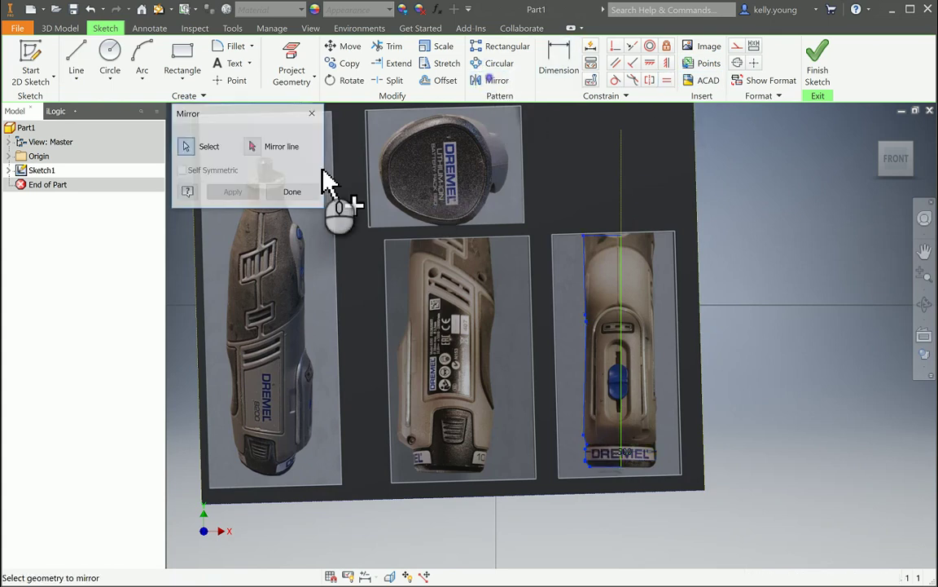
click(621, 174)
click(227, 194)
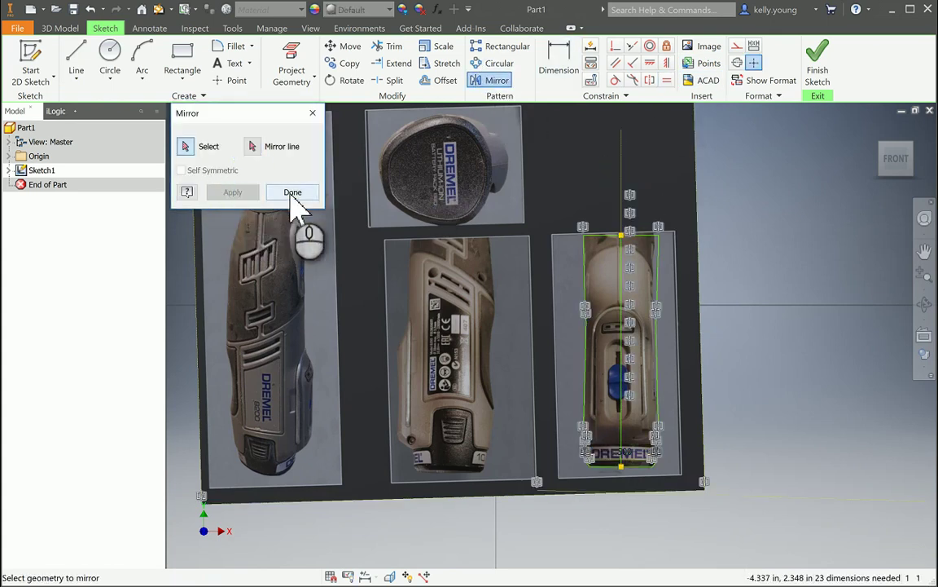
click(292, 193)
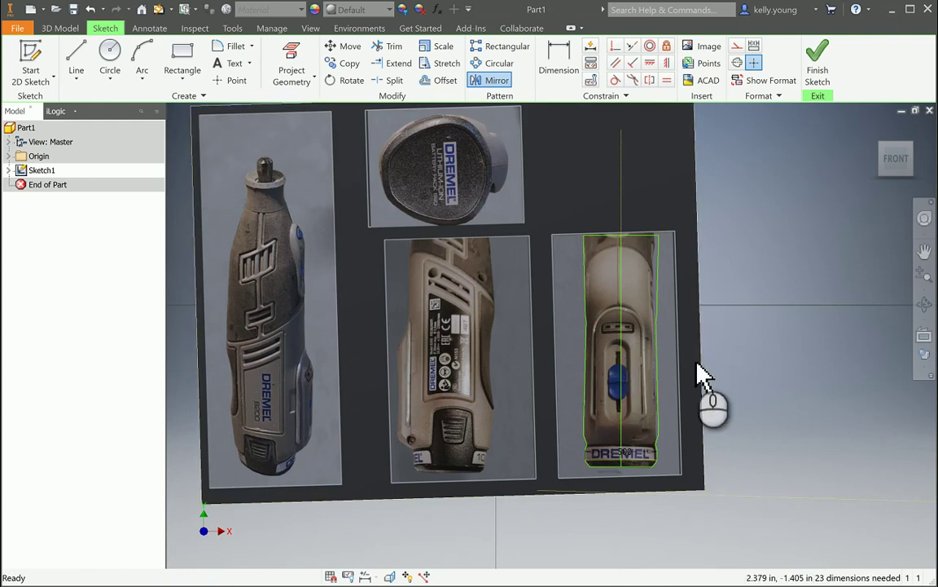
Move the whole outline together with its photo from the midpoint of the outline's bottom edge to the sketch origin.
mouse_move(702, 376)
shift+middle_down()
mouse_move(510, 388)
mouse_move(771, 399)
mouse_move(715, 375)
mouse_move(701, 383)
shift+middle_up()
mouse_move(738, 540)
mouse_down()
mouse_move(576, 232)
mouse_move(554, 129)
mouse_up()
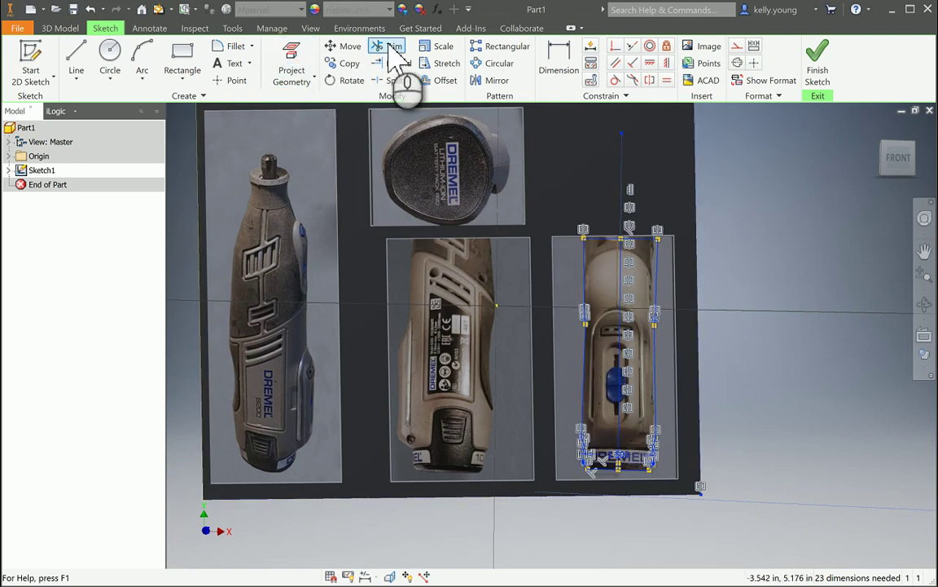
click(346, 47)
click(263, 147)
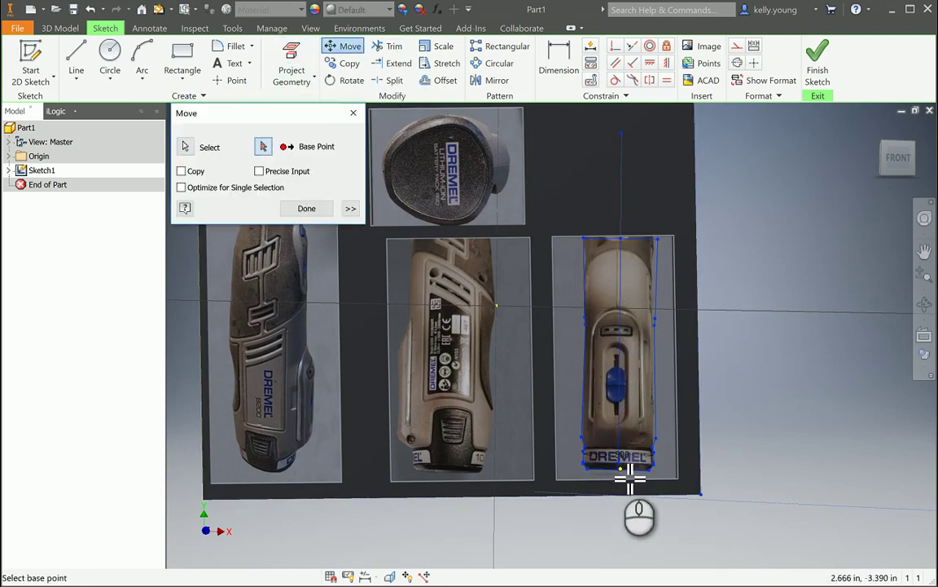
click(619, 470)
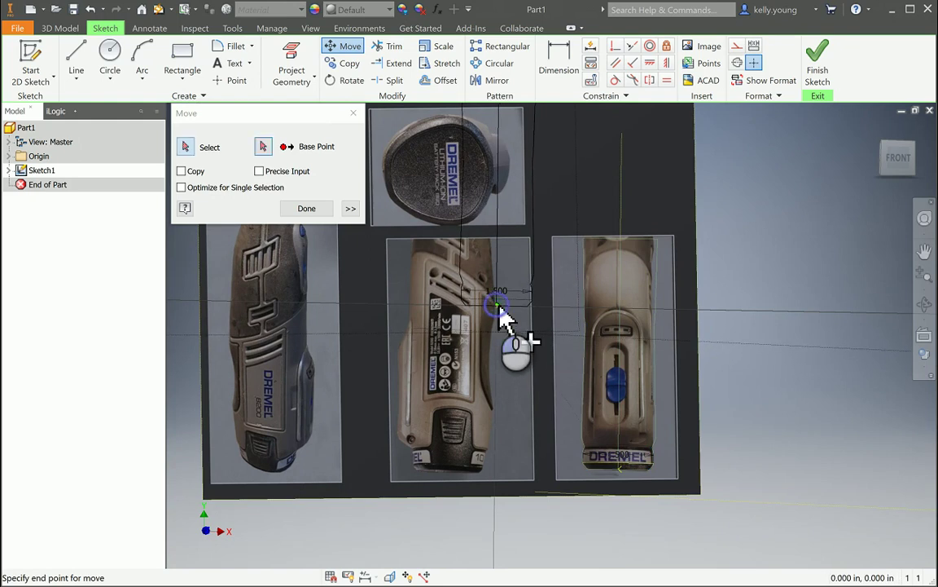
click(497, 307)
key(Escape)
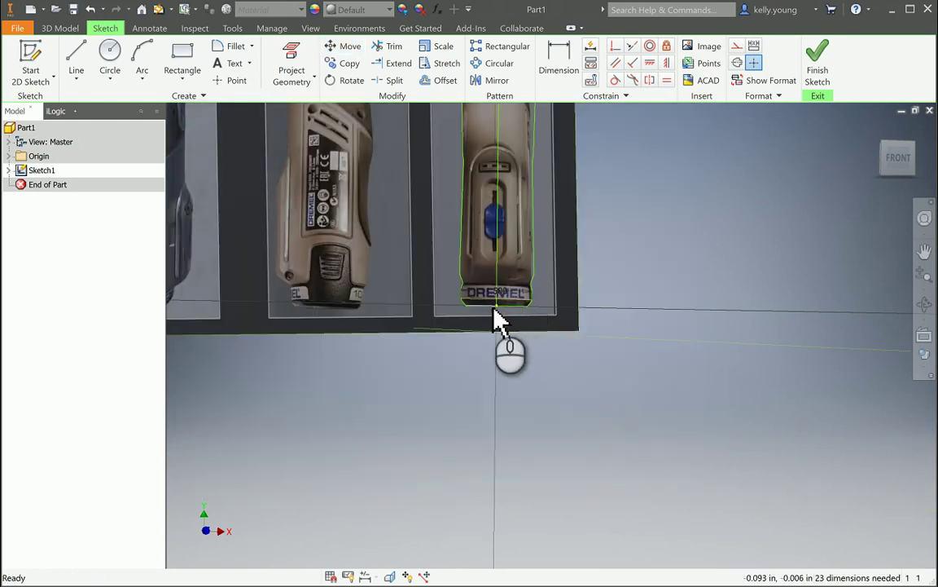
Check the outline's base against the origin and finish the front-view sketch.
scroll(497, 320, up, 5)
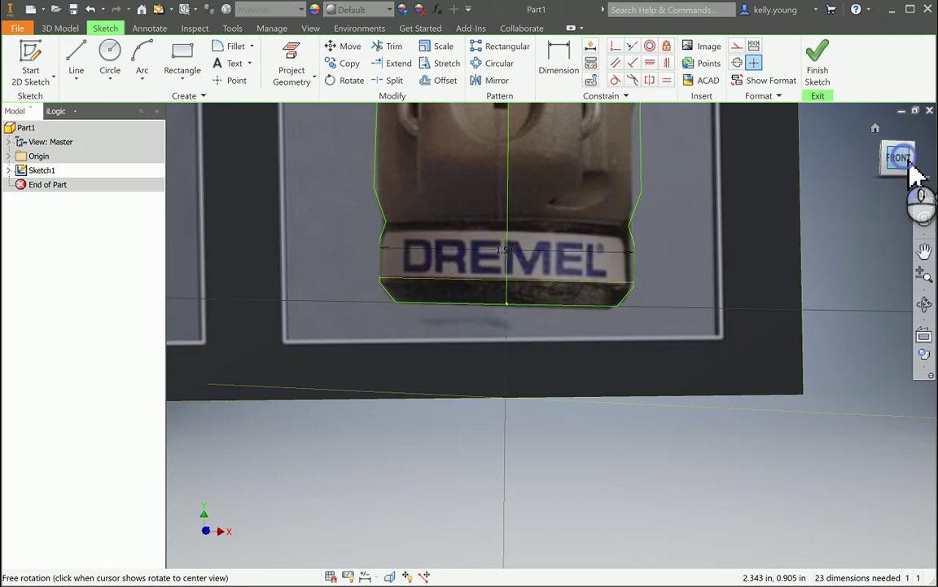
scroll(540, 304, down, 5)
scroll(495, 261, up, 3)
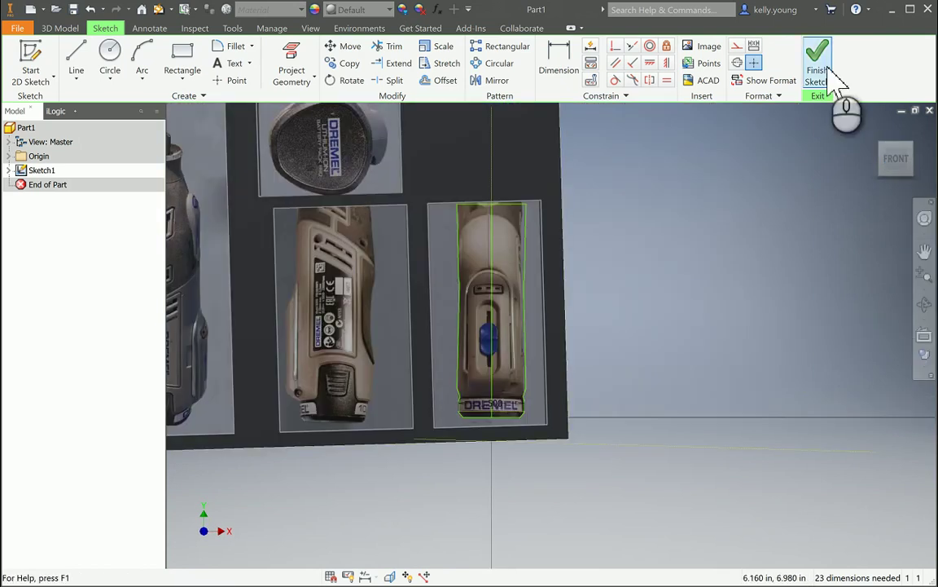
click(818, 73)
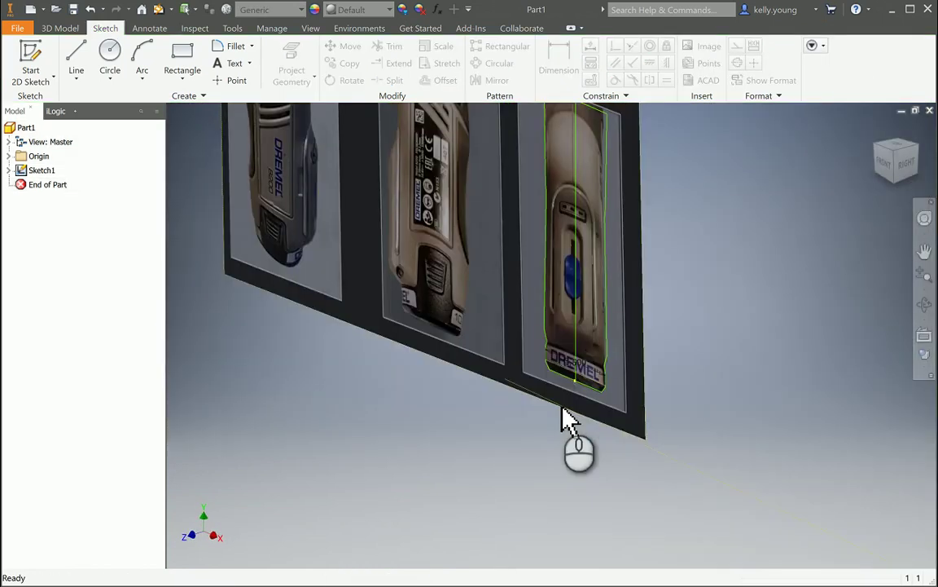
Start a new sketch on the YZ plane, viewed squarely from the right side.
mouse_move(658, 392)
shift+middle_down()
mouse_move(608, 367)
mouse_move(662, 377)
mouse_move(647, 371)
mouse_move(656, 399)
mouse_move(644, 383)
shift+middle_up()
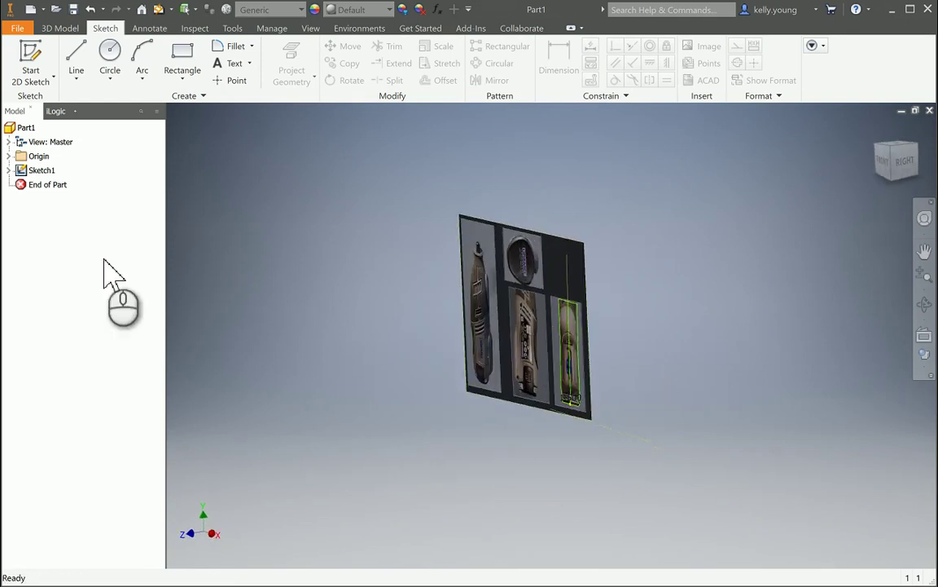
click(8, 156)
click(53, 170)
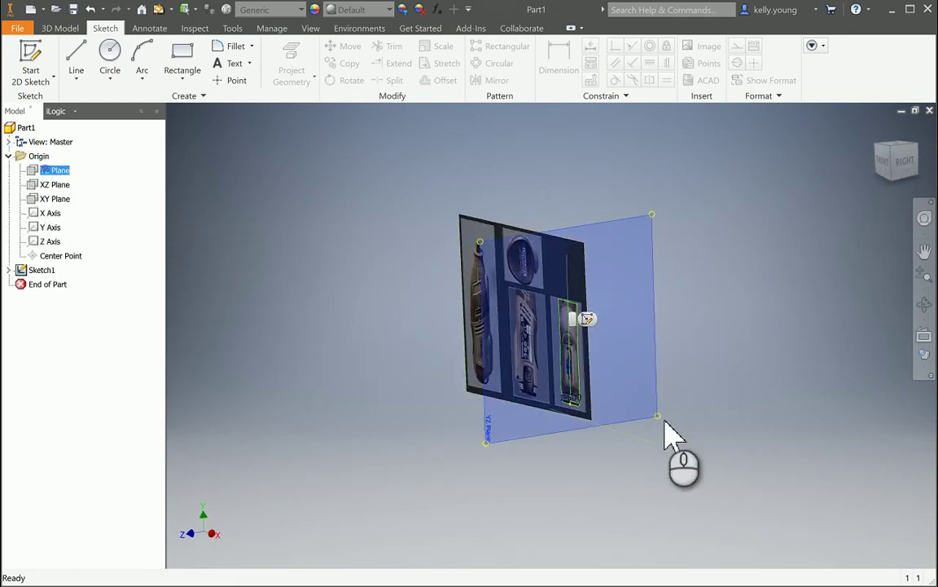
click(918, 173)
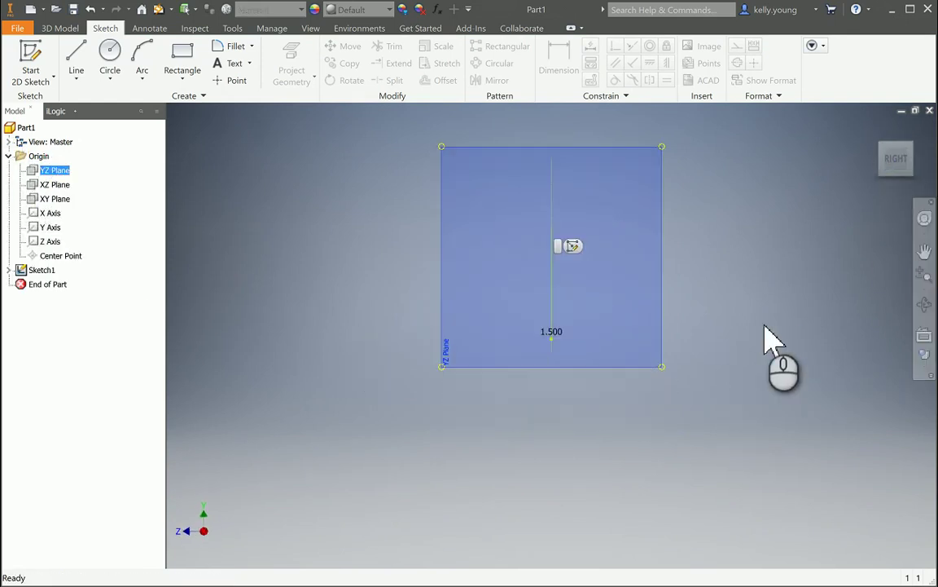
key(s)
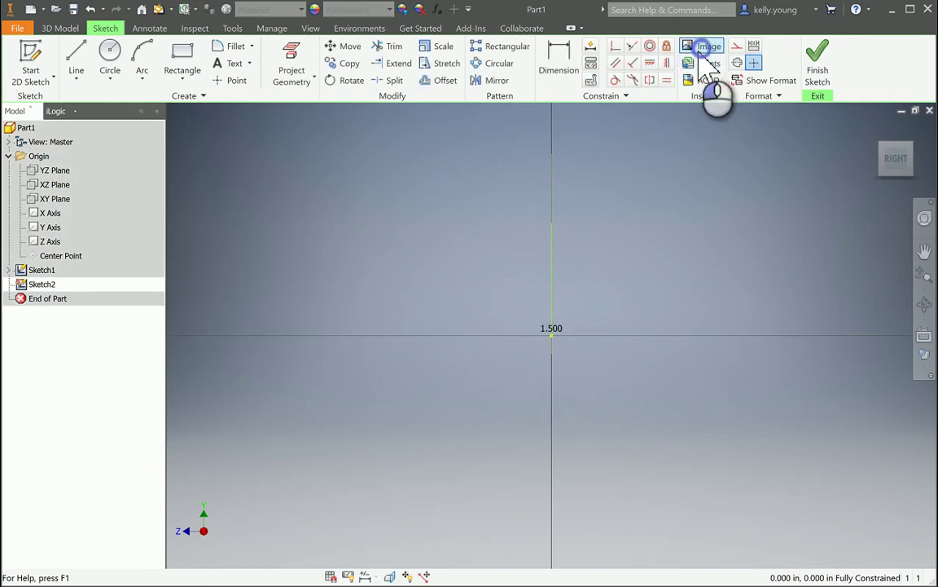
Insert the Dremel reference photo into the new sketch, then turn it upright and enlarge it over the vertical axis.
click(705, 47)
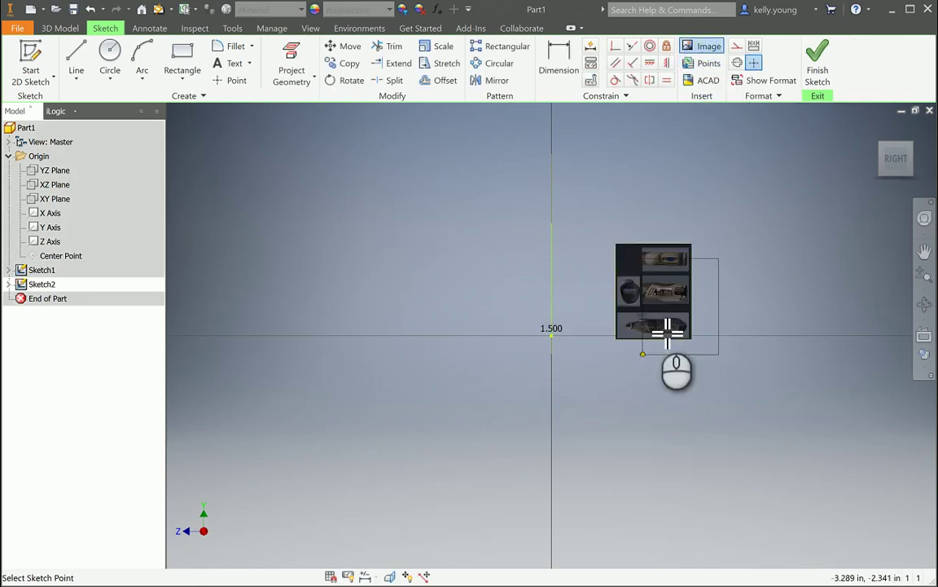
click(654, 309)
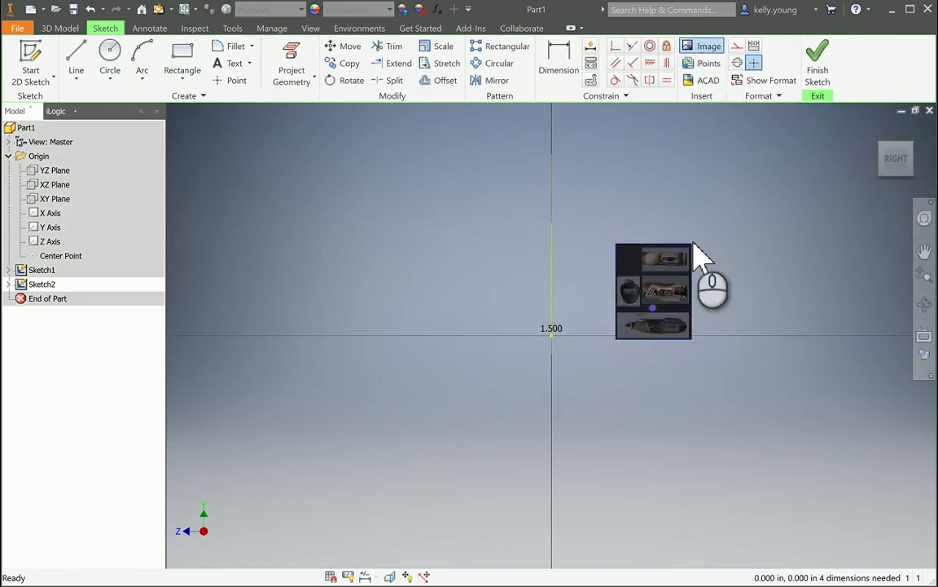
mouse_move(692, 243)
mouse_down()
mouse_move(802, 348)
mouse_move(823, 349)
mouse_move(768, 319)
mouse_move(580, 335)
mouse_move(561, 325)
mouse_up()
scroll(558, 330, up, 4)
scroll(558, 326, up, 2)
mouse_move(624, 318)
mouse_down()
mouse_move(631, 352)
mouse_move(619, 349)
mouse_move(633, 343)
mouse_up()
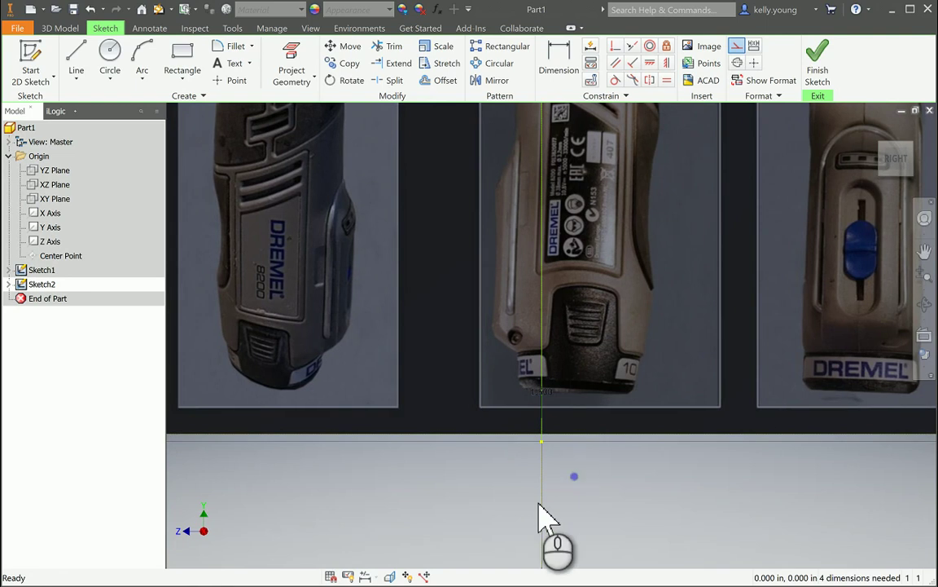
Draw a horizontal 1.5 in scale line below the photo and make its midpoint coincident with the origin.
key(l)
click(463, 497)
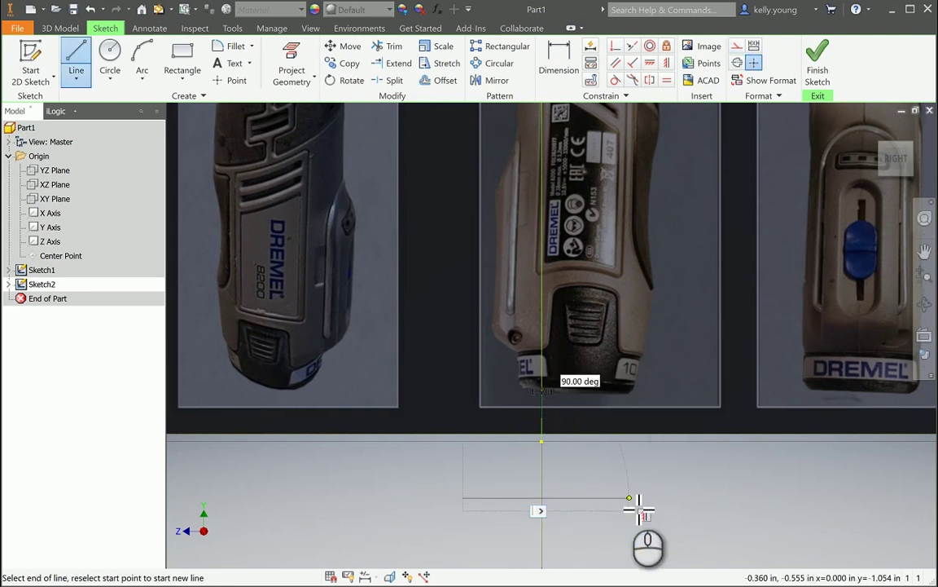
key(Escape)
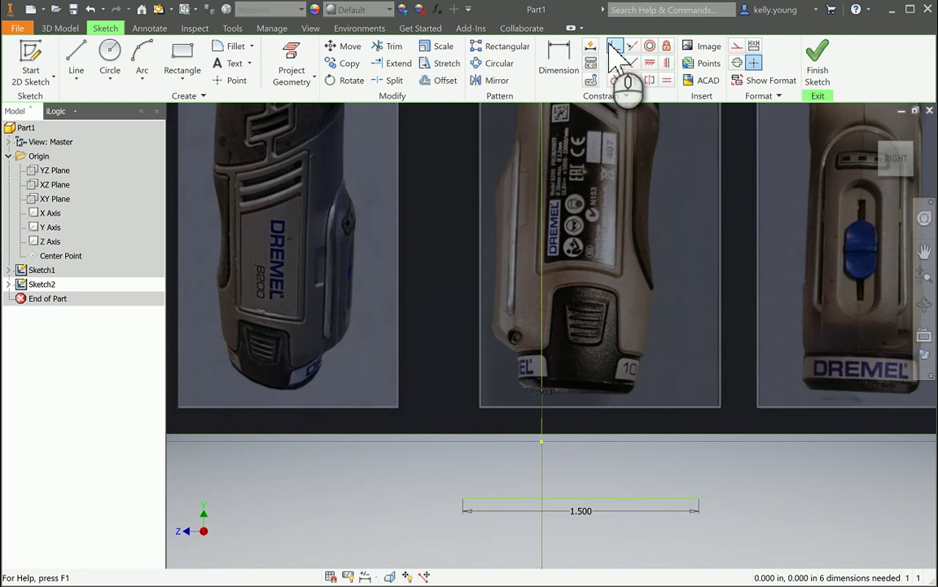
click(615, 45)
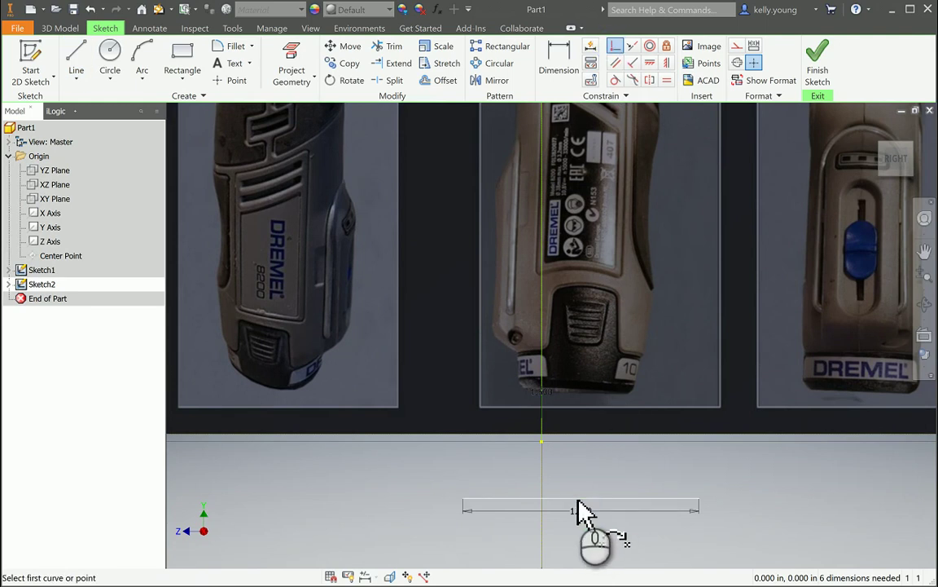
click(574, 497)
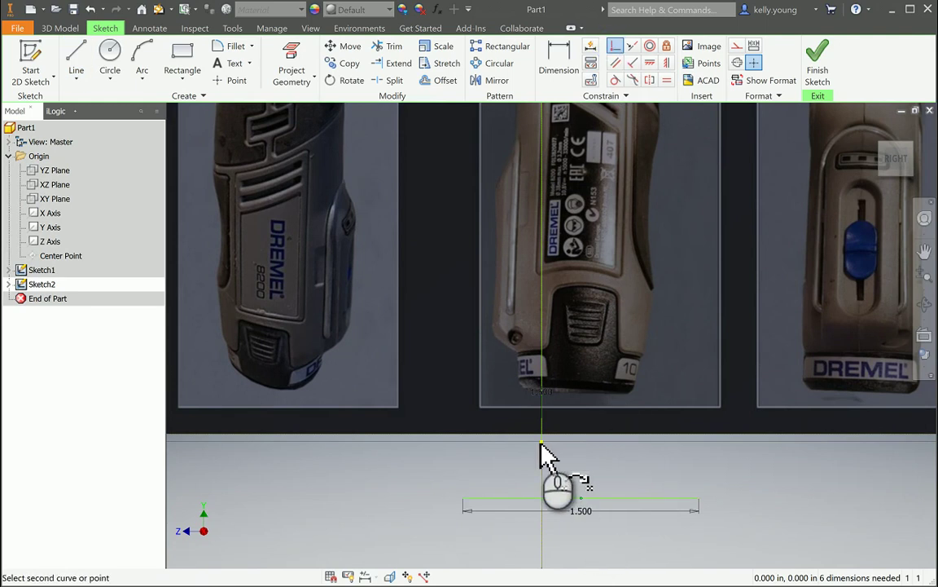
click(542, 444)
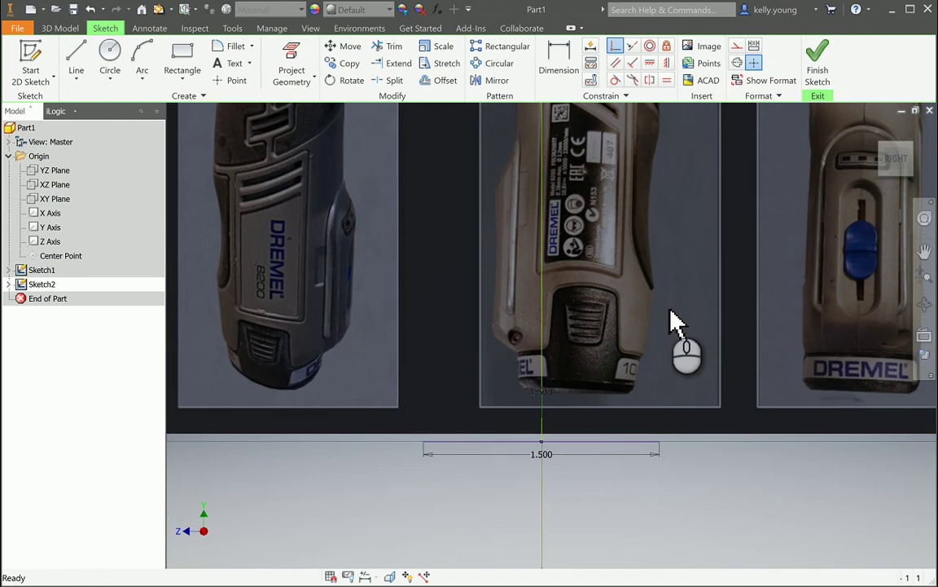
Resize and reposition the side-view photo so the tool's base matches the 1.5 in line at the origin.
mouse_move(681, 322)
mouse_down()
mouse_move(624, 337)
mouse_move(595, 383)
mouse_up()
scroll(509, 393, down, 5)
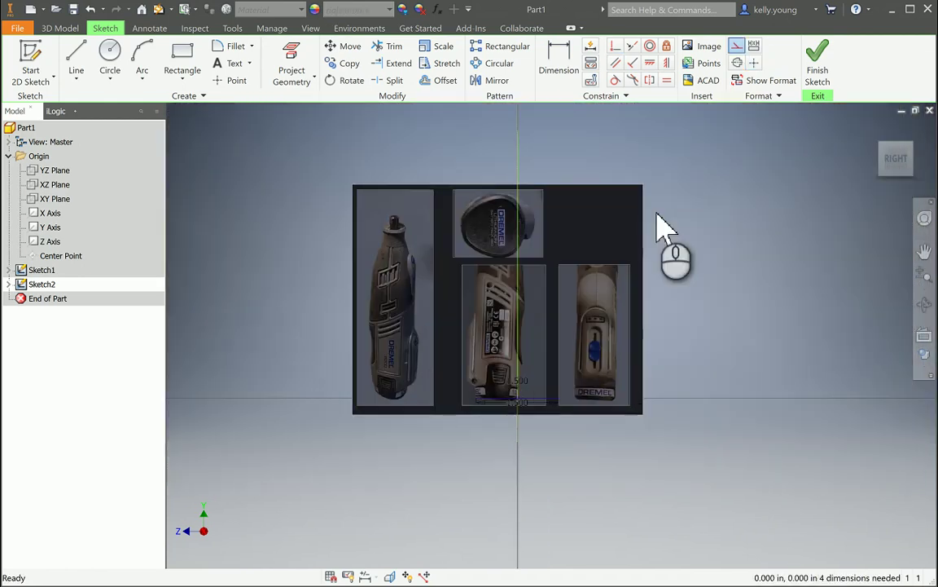
drag(643, 186, 661, 139)
drag(664, 370, 604, 491)
Examine from several angles how the side-view photo lines up with the front photo and its traced outline at the base.
shift+middle_drag(604, 491, 694, 513)
scroll(574, 397, up, 5)
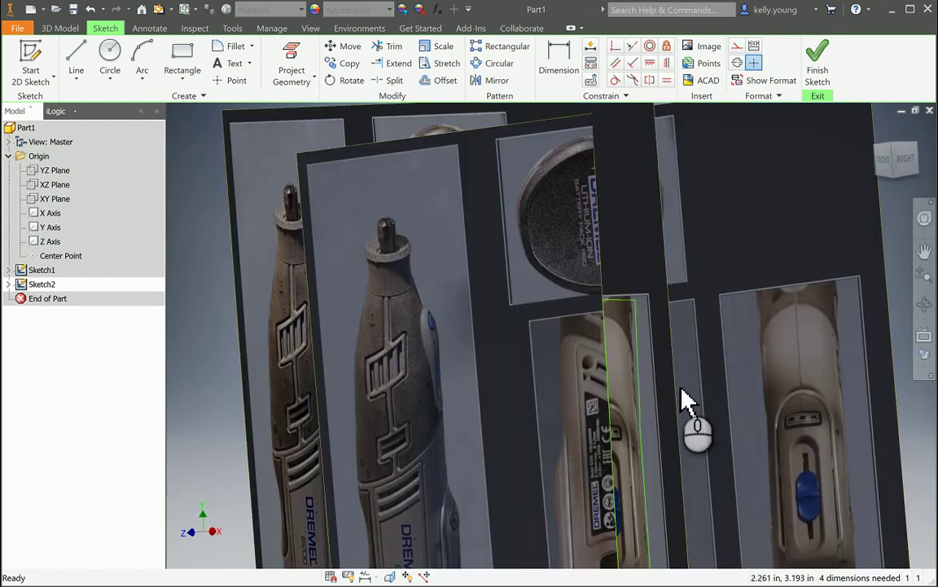
middle_drag(698, 449, 662, 286)
shift+middle_drag(679, 471, 588, 465)
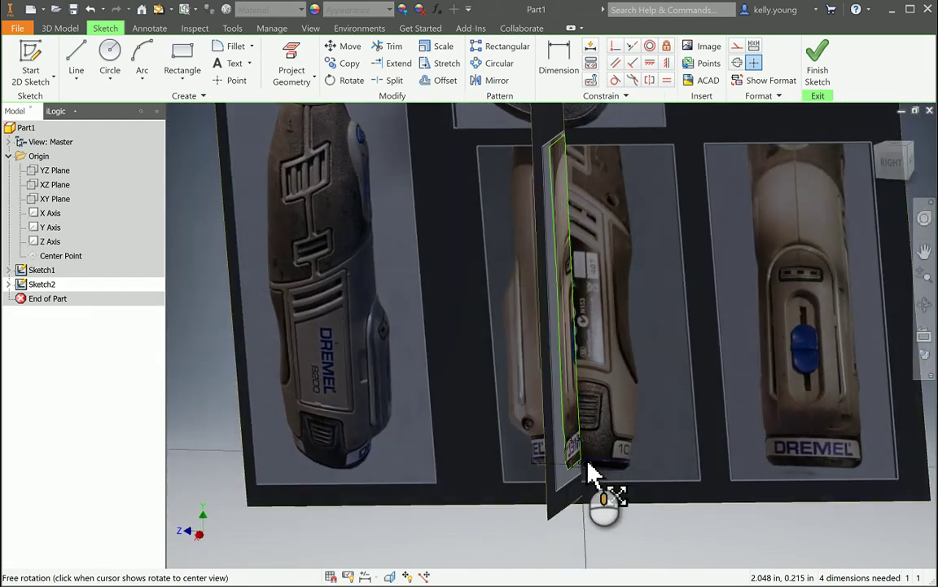
scroll(580, 465, up, 3)
click(893, 163)
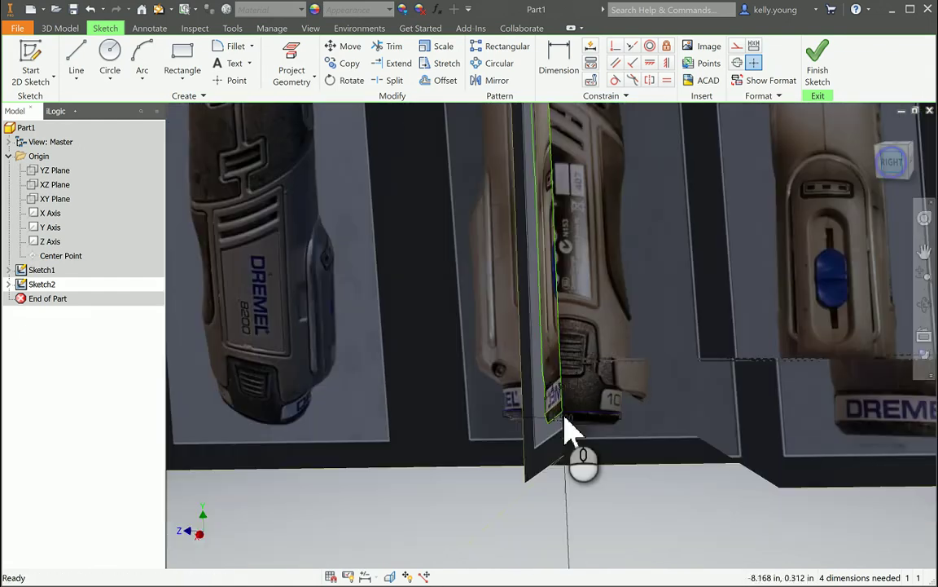
scroll(529, 347, up, 4)
middle_drag(539, 293, 597, 341)
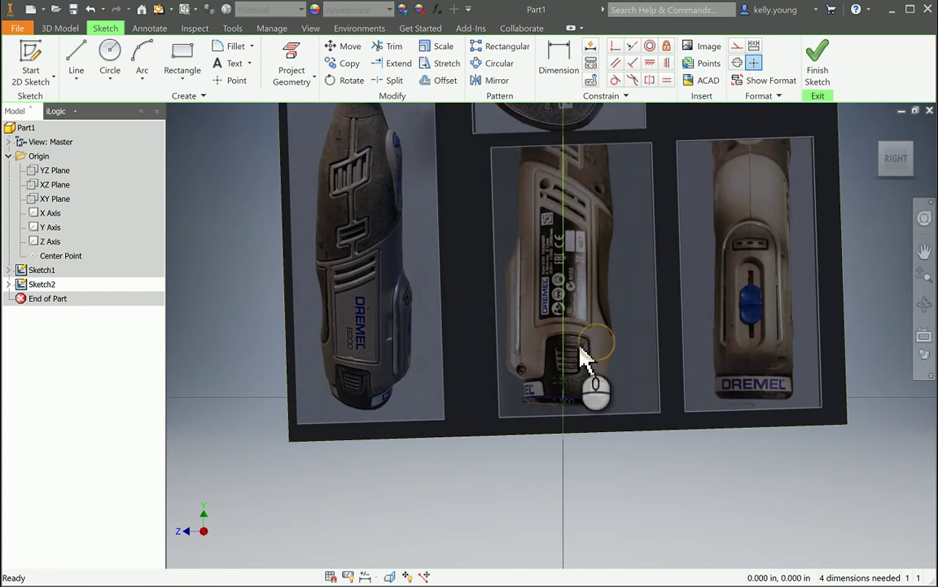
Trace the tool's left edge in the side view downward, with a vertical line about 1.64 in long and connected sloped lines.
click(75, 55)
scroll(518, 173, up, 5)
mouse_move(548, 131)
mouse_down()
mouse_move(553, 266)
mouse_move(542, 288)
mouse_up()
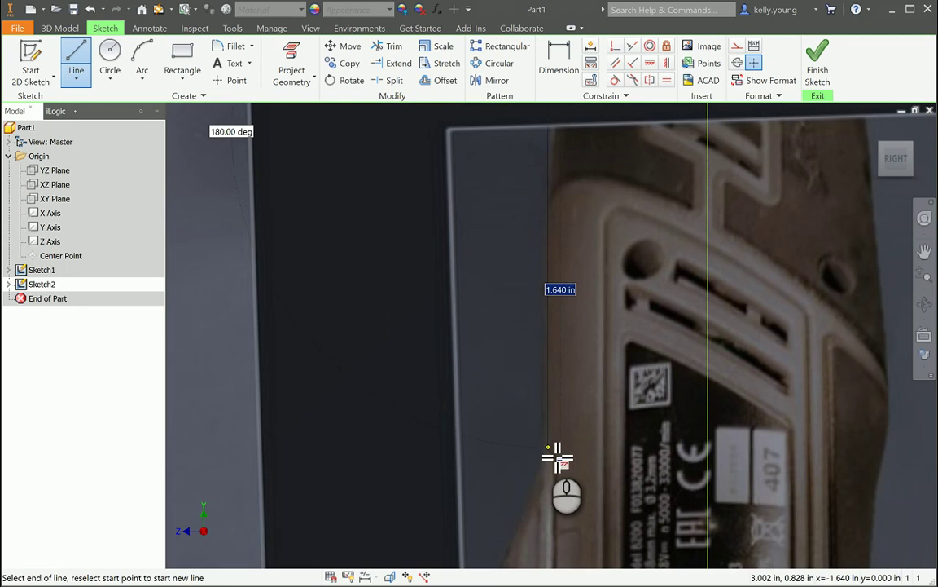
click(548, 446)
middle_drag(438, 460, 547, 192)
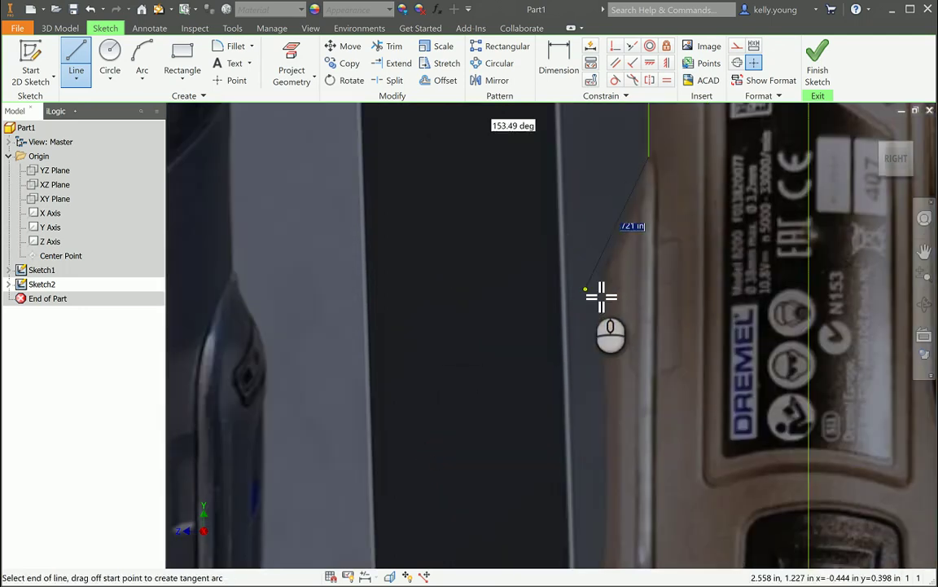
click(598, 285)
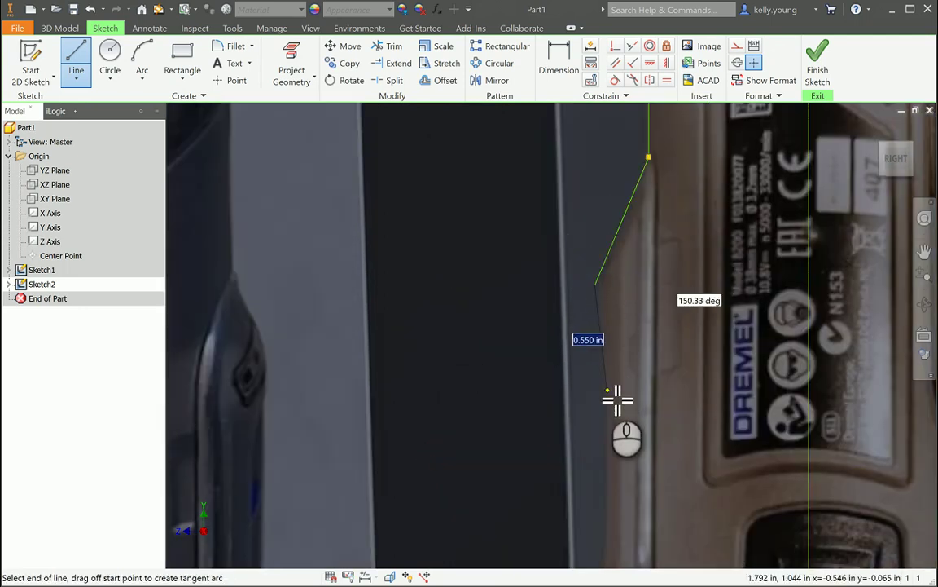
middle_drag(540, 320, 503, 293)
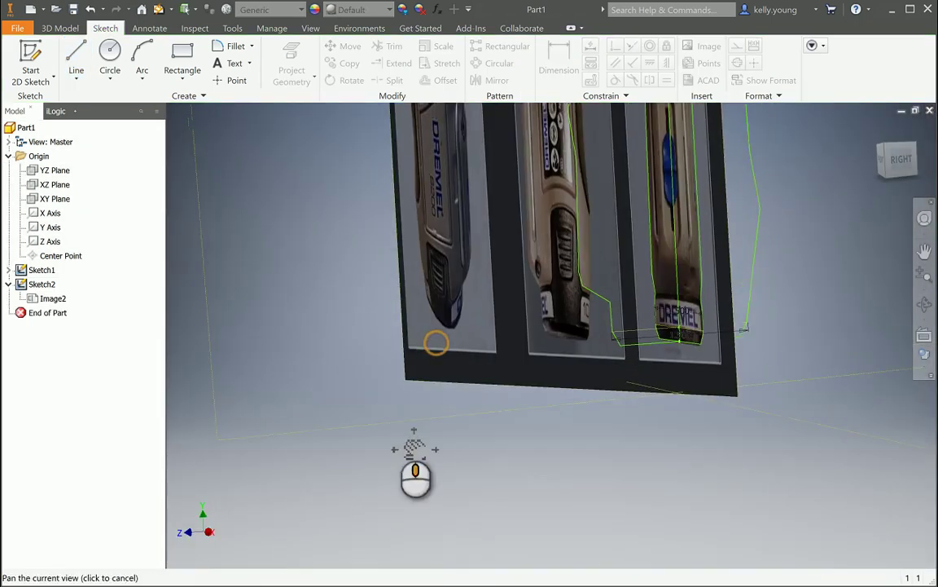
Hide the reference photo in the first sketch so only the traced outlines are shown.
middle_drag(415, 452, 396, 538)
click(9, 270)
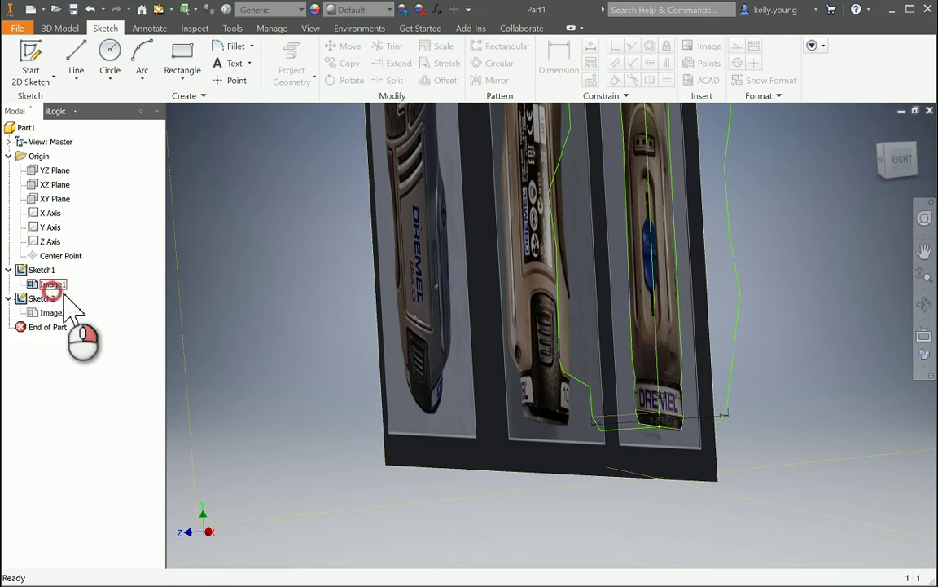
right_click(69, 287)
click(96, 354)
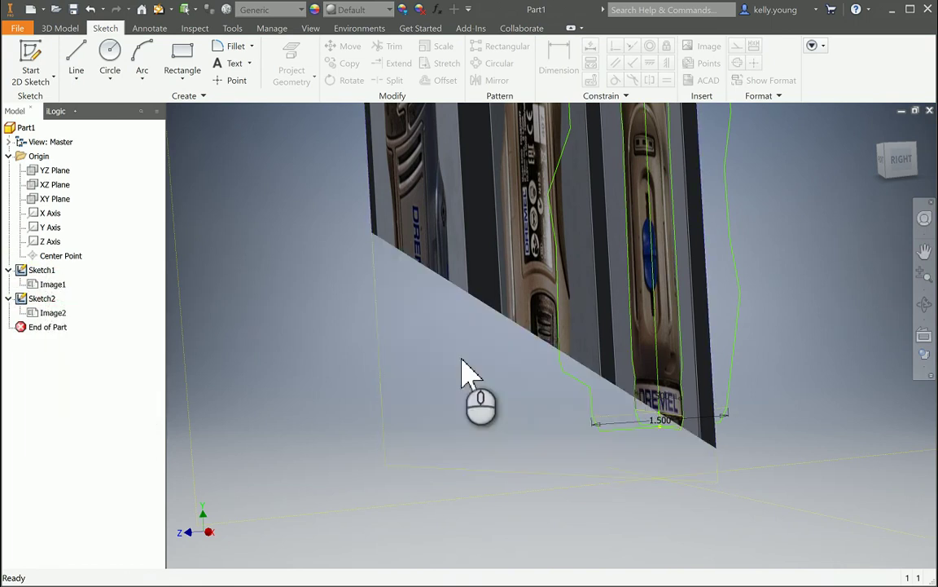
Start a sketch on the XZ plane and insert the multi-view reference photo near the origin.
shift+middle_drag(513, 364, 572, 376)
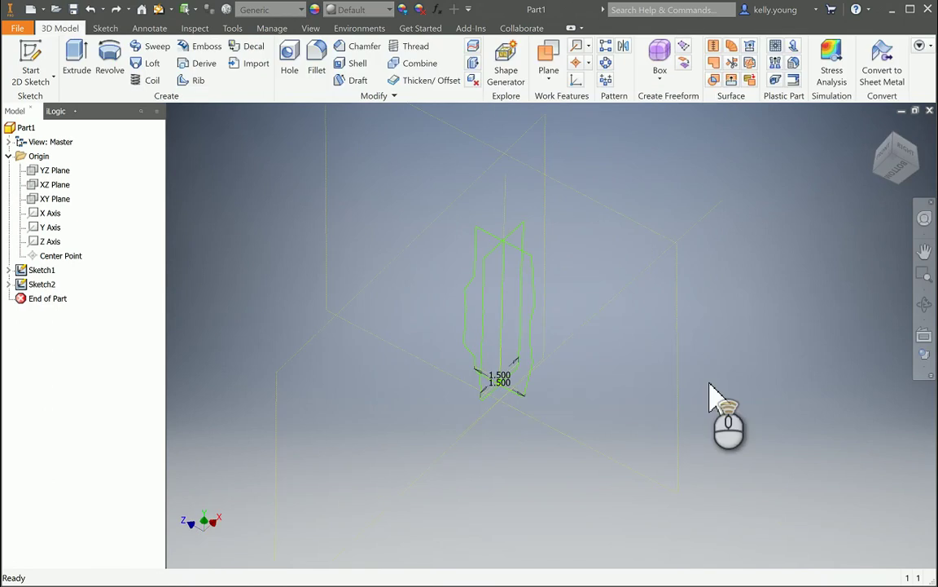
click(718, 379)
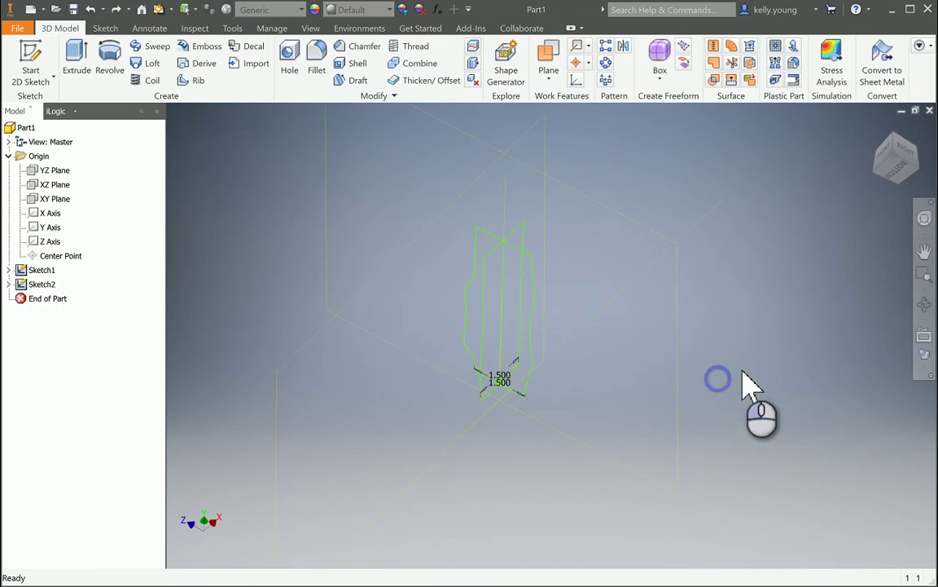
click(796, 317)
shift+middle_drag(669, 358, 737, 338)
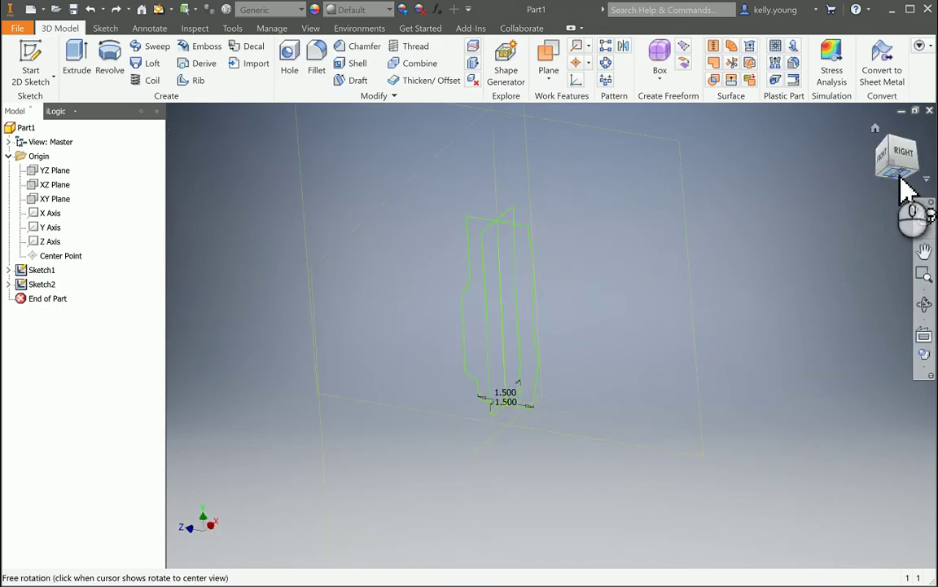
click(901, 178)
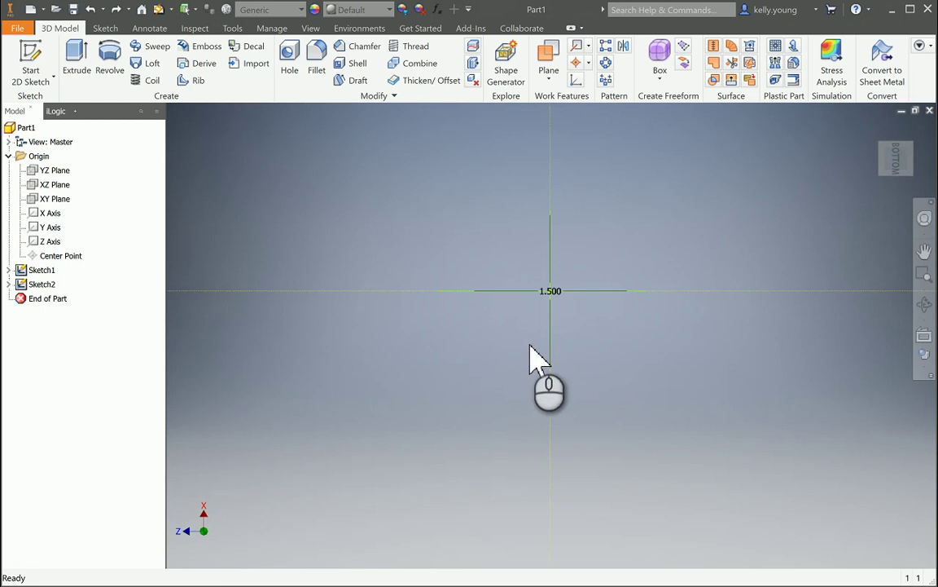
key(s)
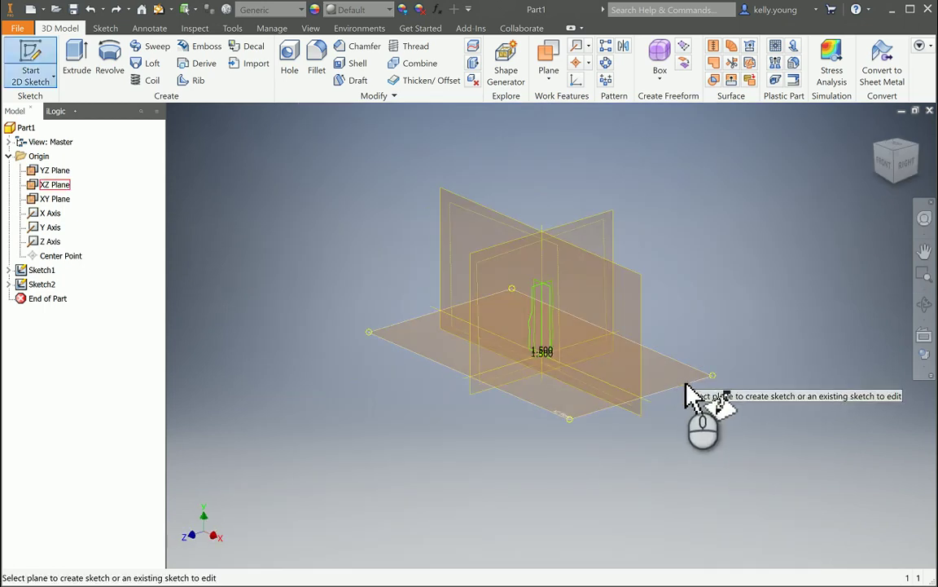
click(694, 390)
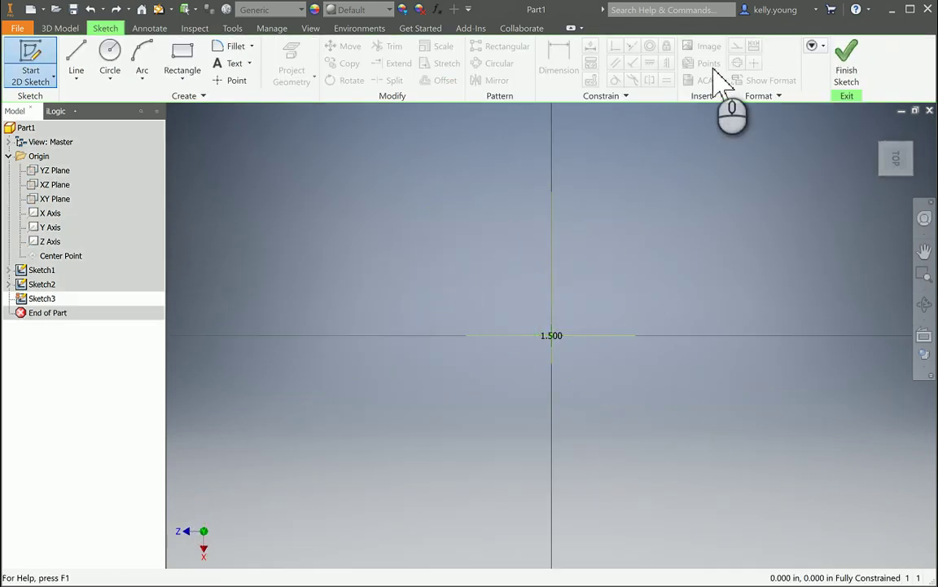
click(507, 383)
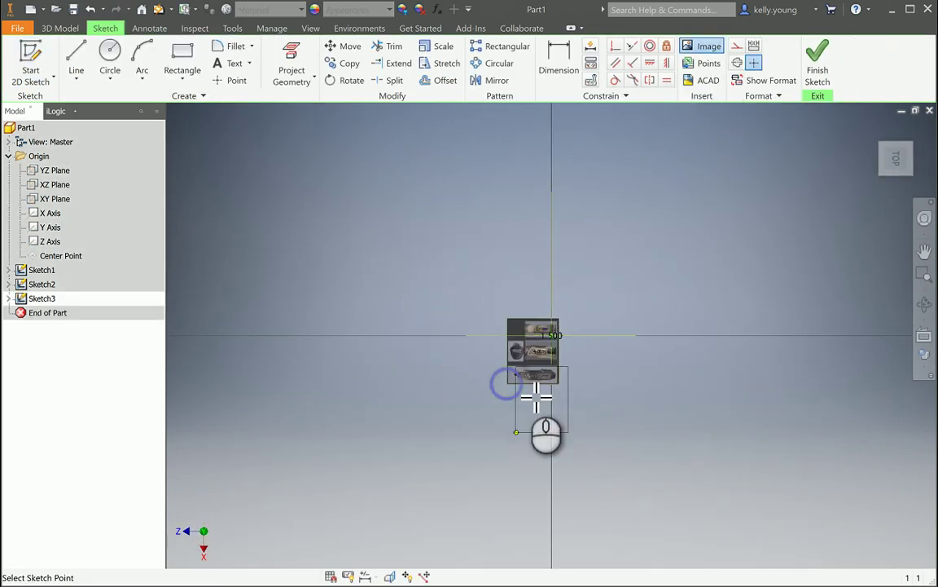
scroll(546, 382, up, 3)
key(Escape)
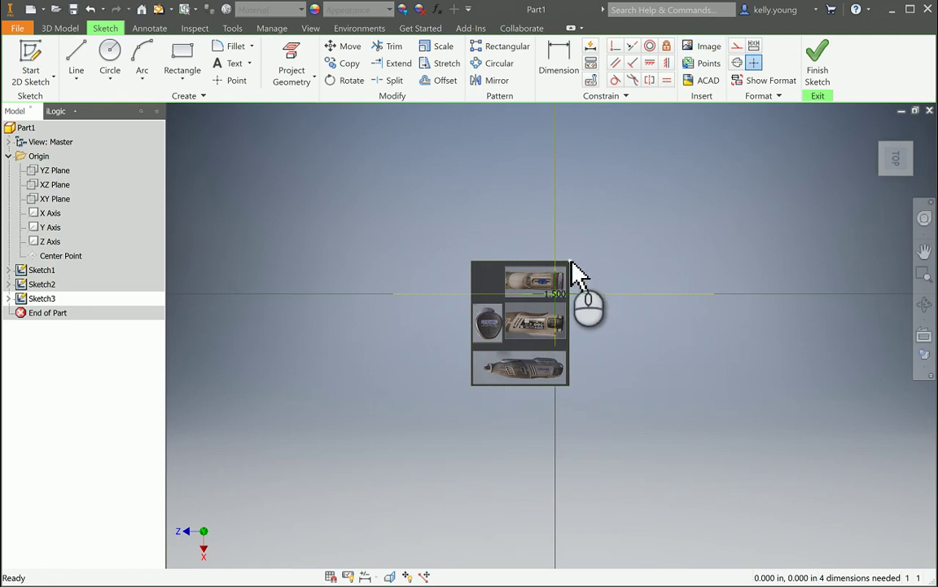
Resize and rotate the reference photo by a quarter turn, and place the tool's end view over the origin.
drag(570, 262, 712, 383)
drag(624, 392, 571, 368)
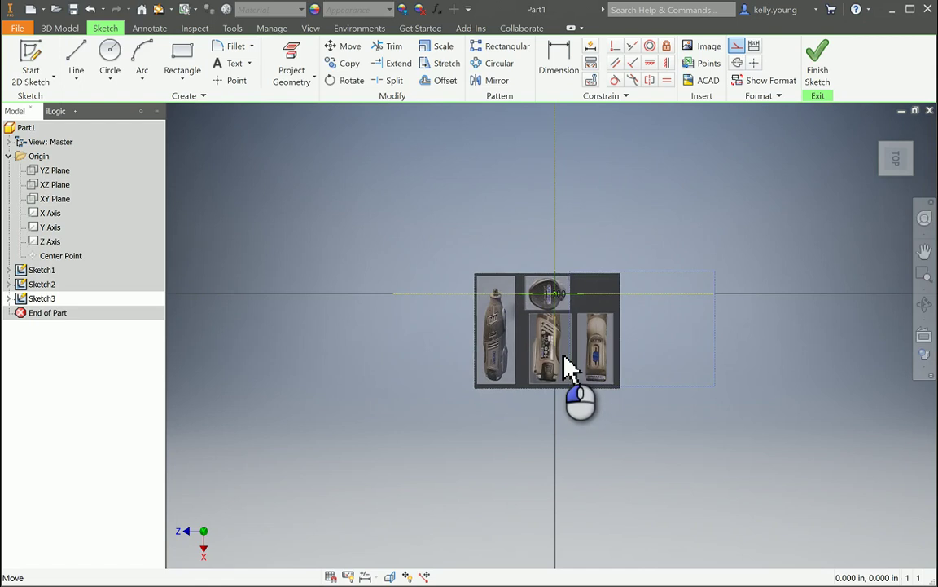
scroll(568, 319, up, 5)
Apply tangent constraints between adjoining arcs of the traced end-view outline, and finish the sketch.
mouse_move(788, 371)
shift+middle_down()
mouse_move(819, 376)
mouse_move(800, 369)
mouse_move(799, 301)
mouse_move(785, 366)
shift+middle_up()
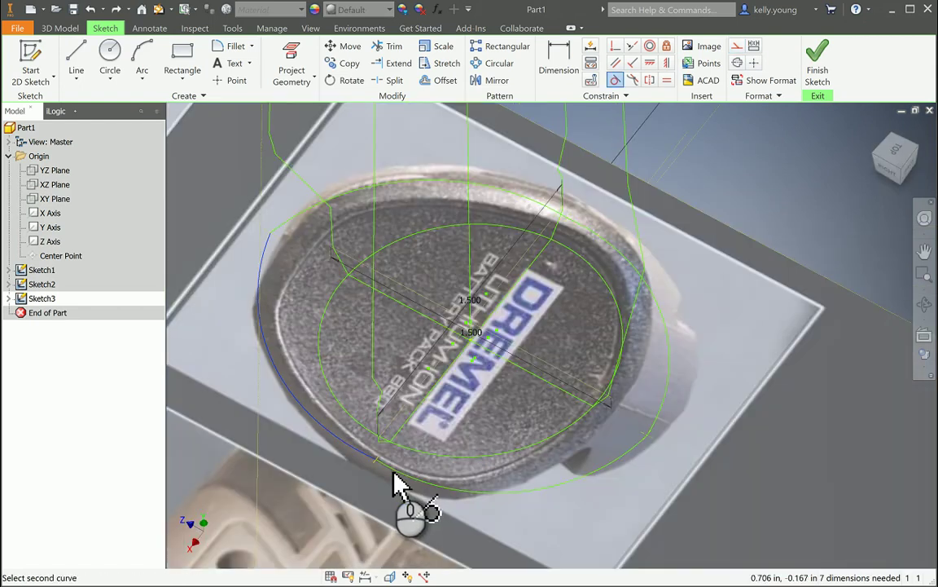
click(398, 474)
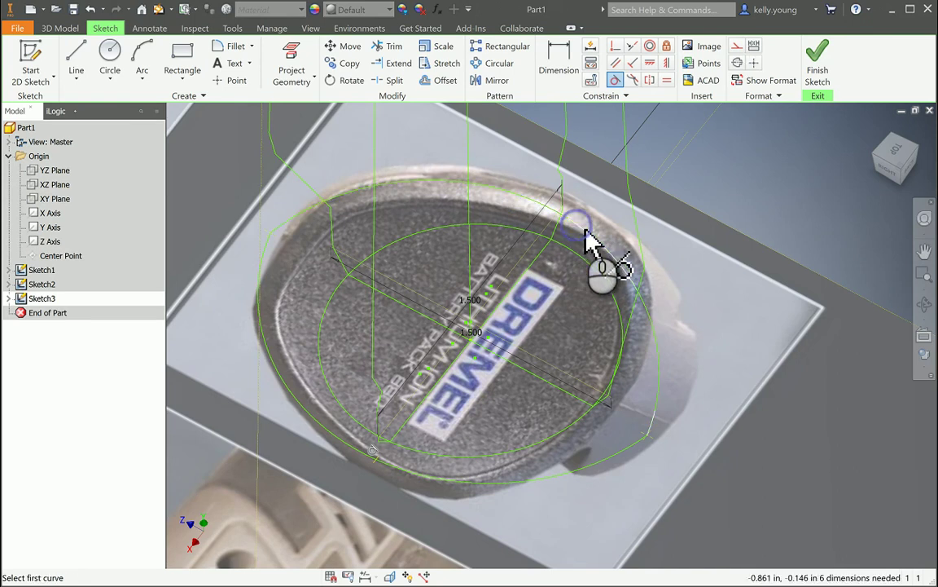
click(556, 220)
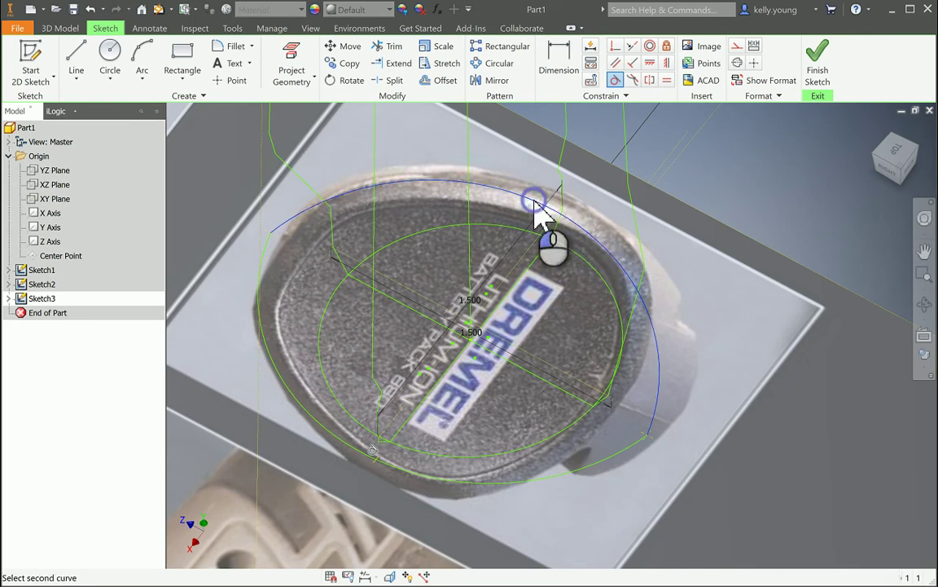
click(534, 201)
key(Escape)
key(Escape)
key(Escape)
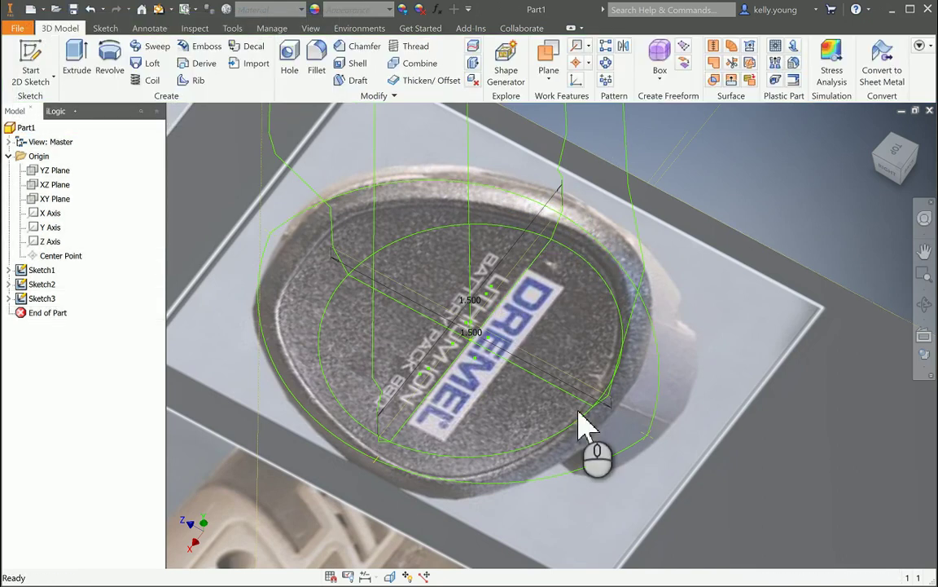
Extrude all regions of the end-view outline as a new solid up to the top point where the profile sketches cross.
key(e)
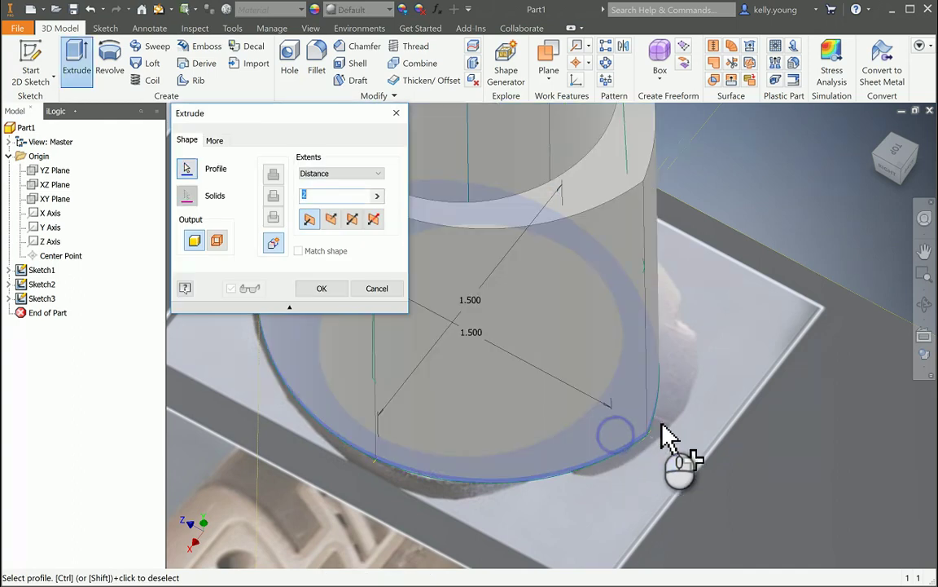
scroll(664, 436, down, 6)
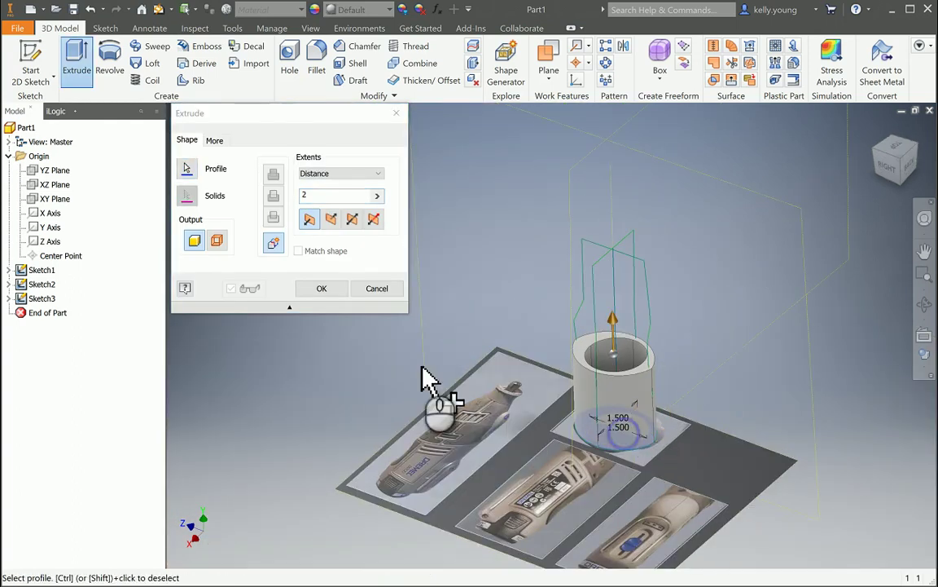
click(628, 429)
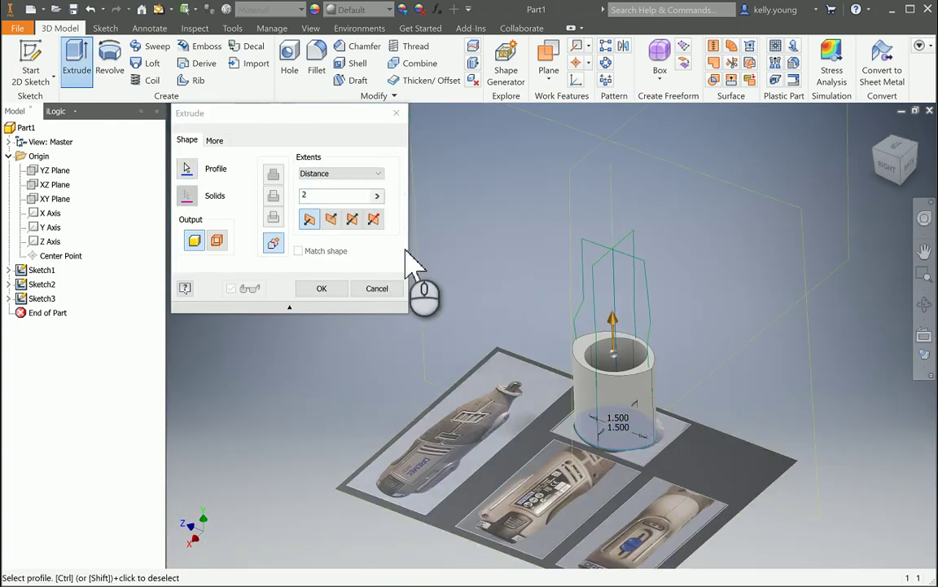
click(611, 432)
click(596, 431)
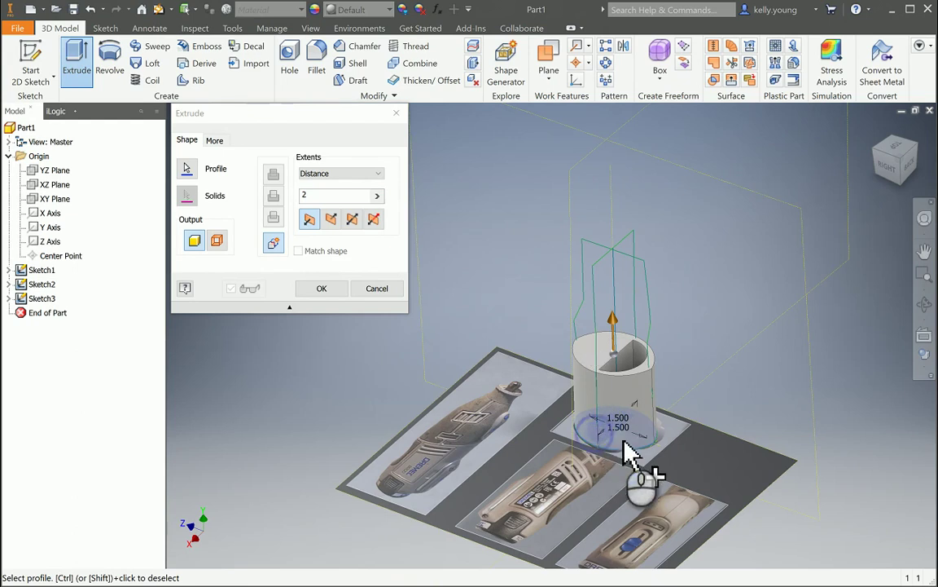
click(624, 442)
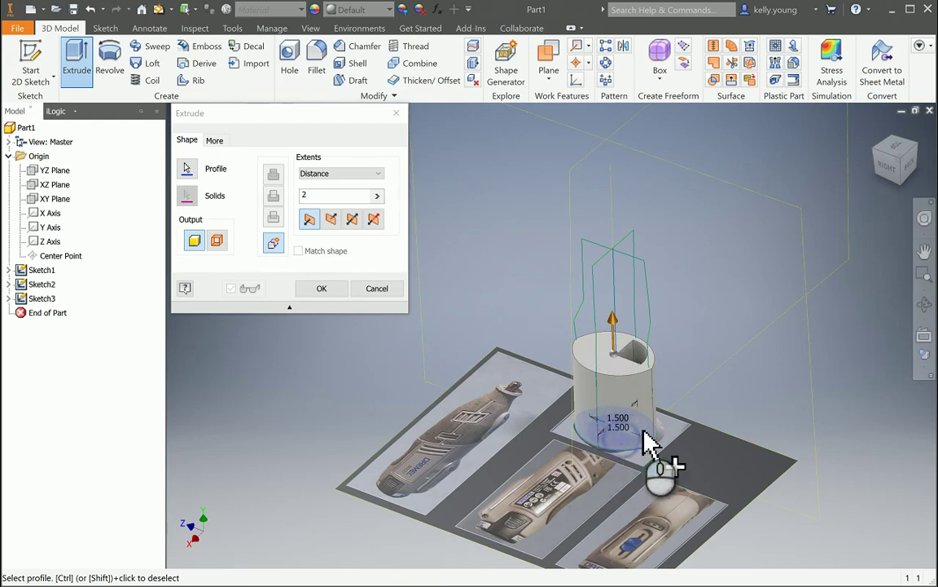
click(342, 202)
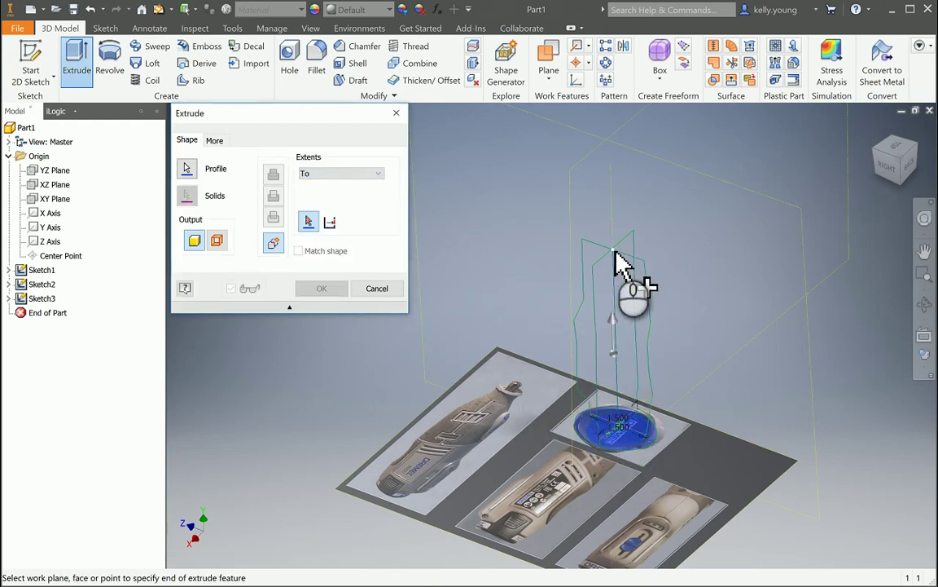
scroll(617, 259, up, 5)
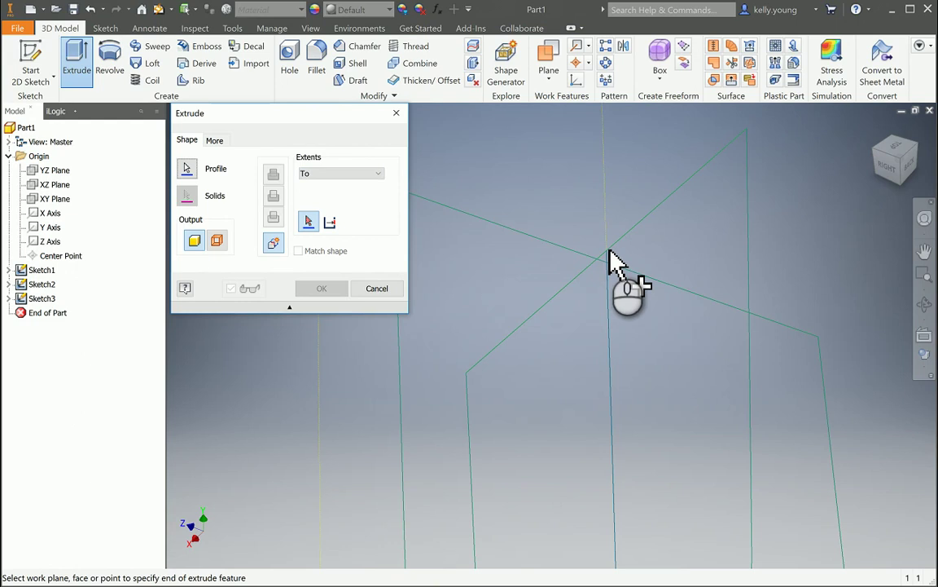
click(607, 254)
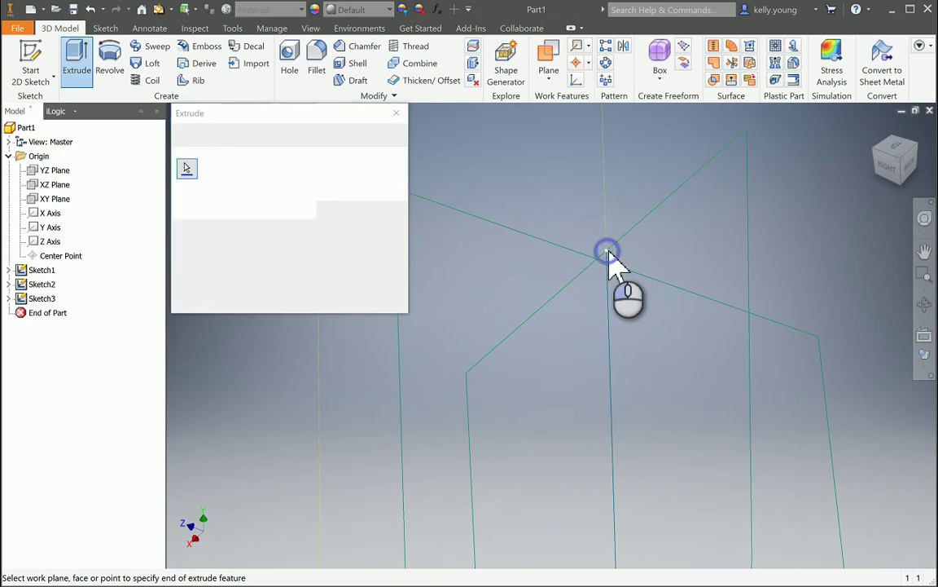
scroll(613, 274, down, 5)
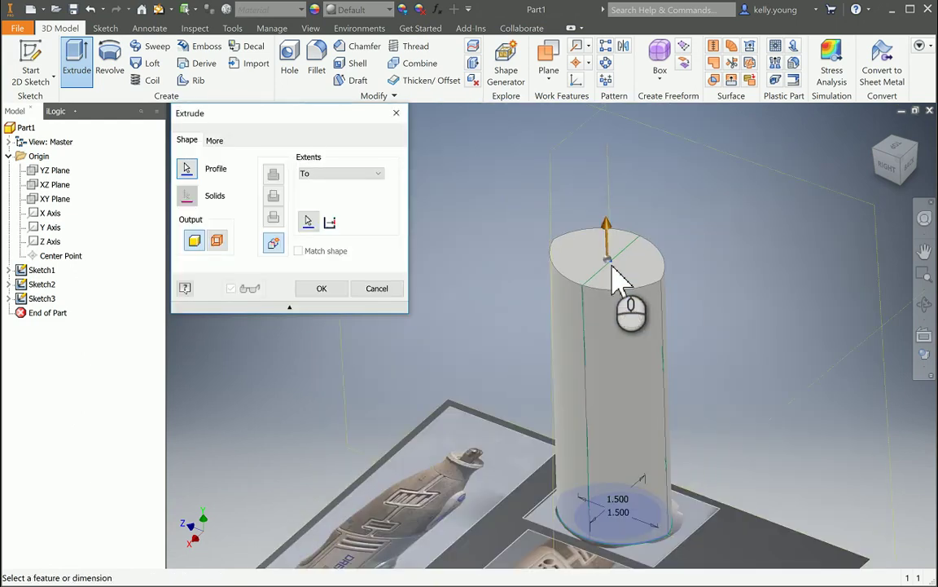
click(322, 288)
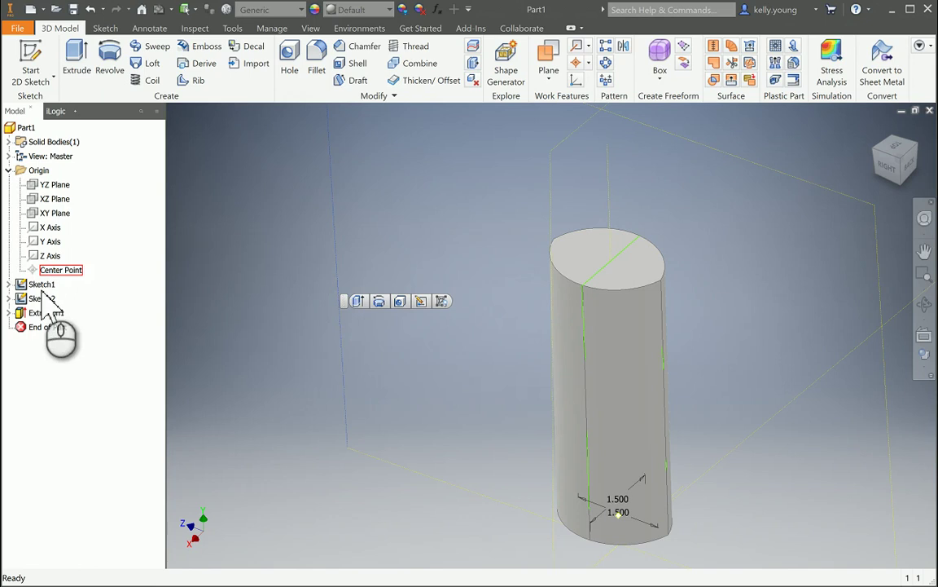
Extrude the side profile on the YZ plane 2 in symmetrically as an intersection with the solid body.
key(e)
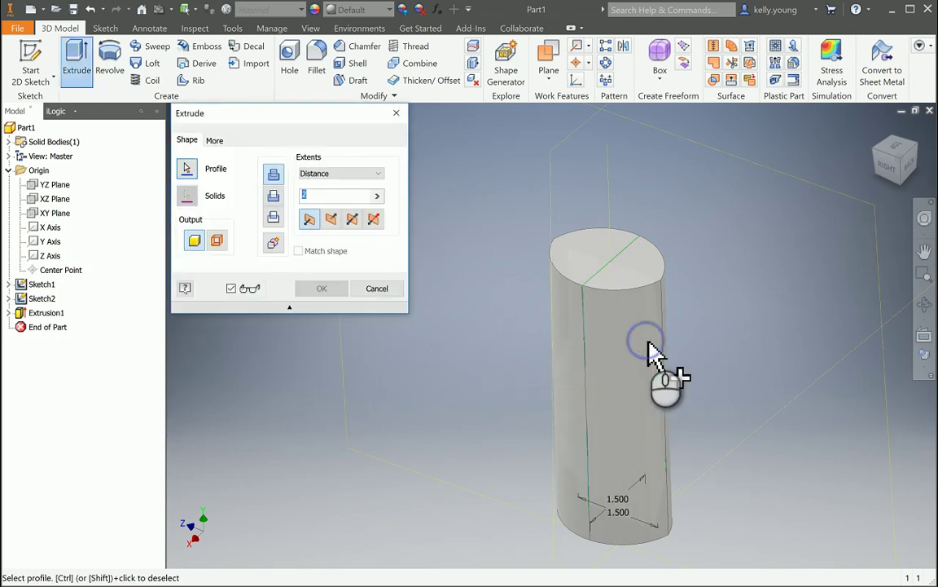
click(655, 352)
click(352, 219)
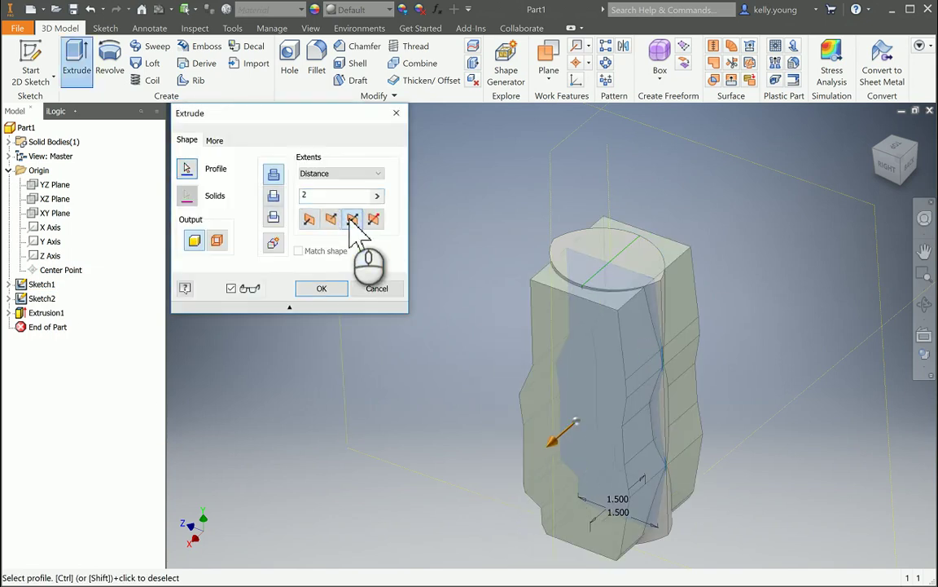
click(274, 218)
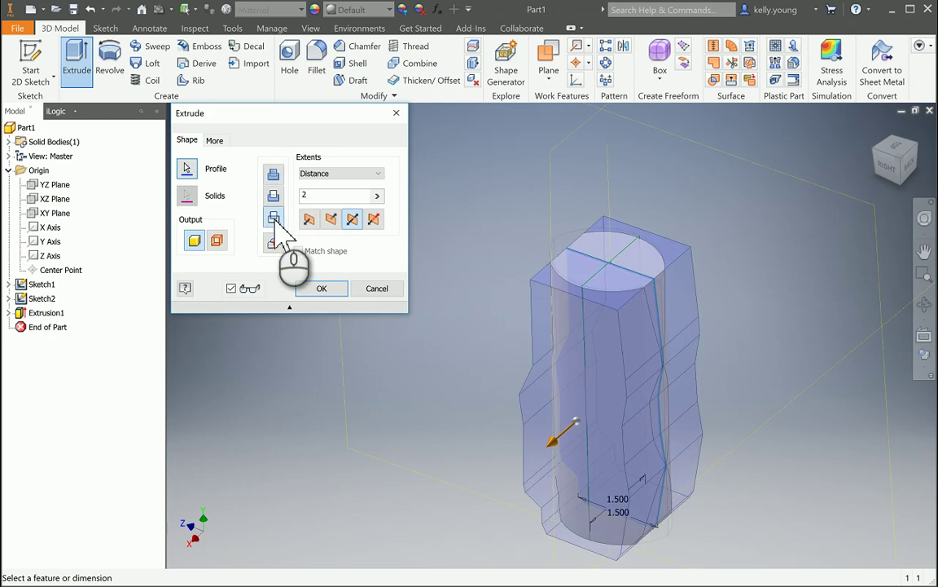
click(314, 289)
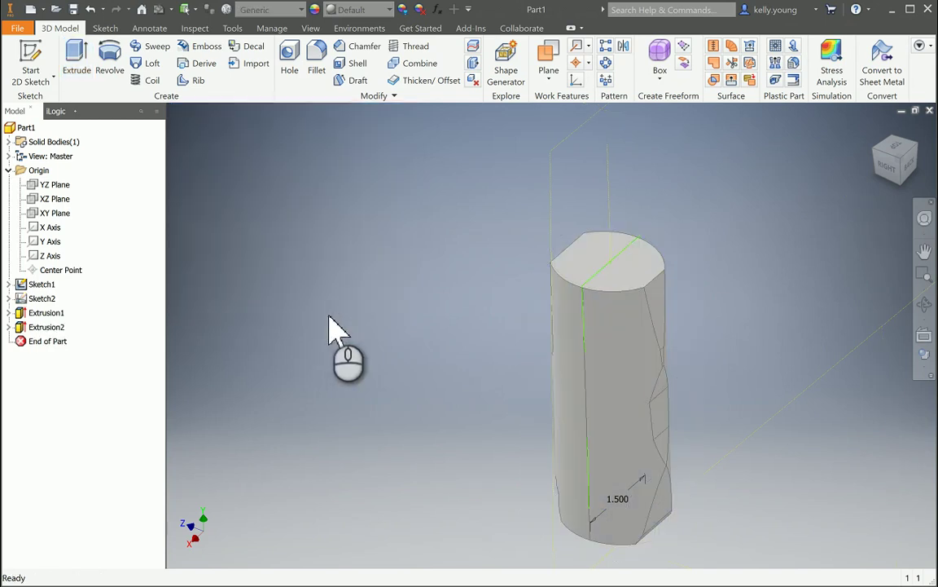
Extrude the front profile on the XY plane 2 in symmetrically, keeping only its intersection with the body.
shift+middle_drag(361, 364, 411, 455)
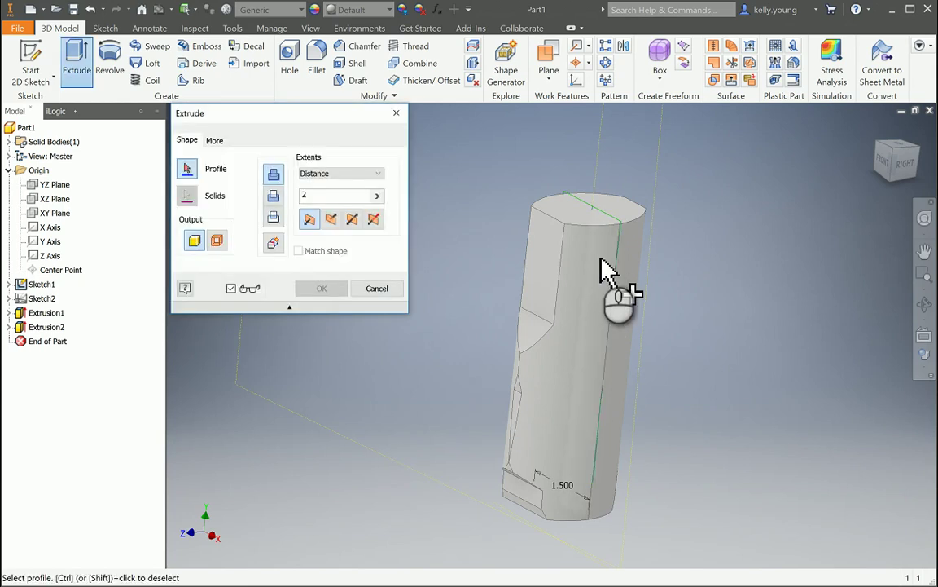
click(575, 232)
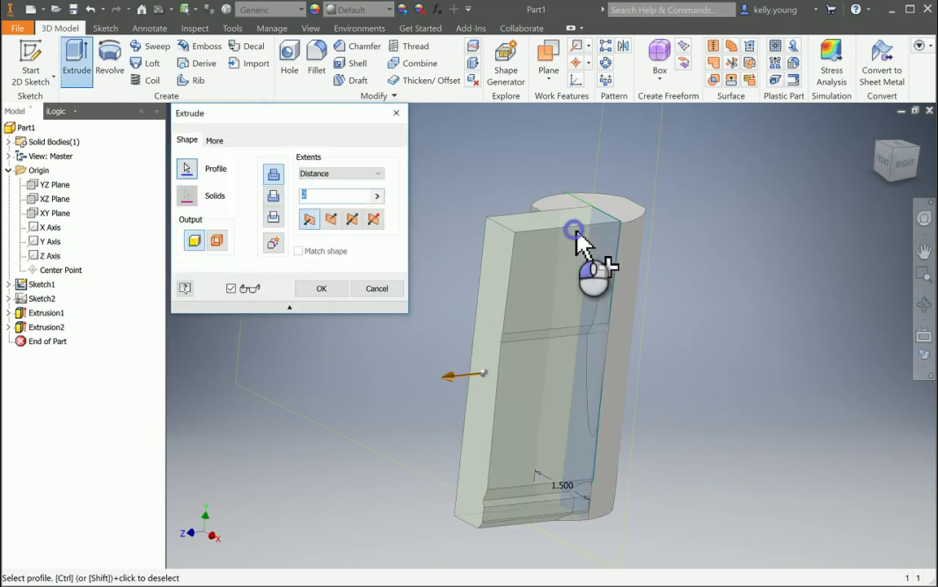
click(353, 219)
click(273, 217)
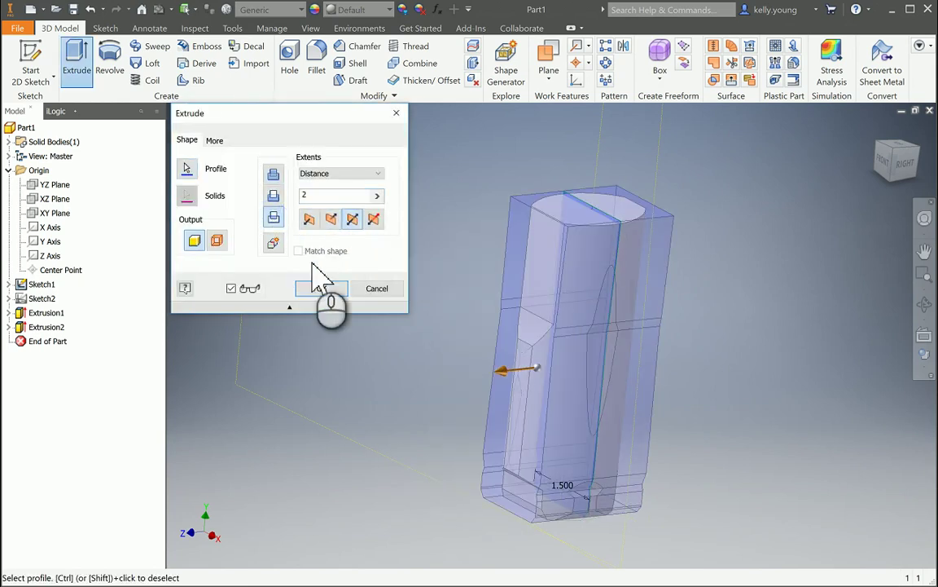
click(324, 294)
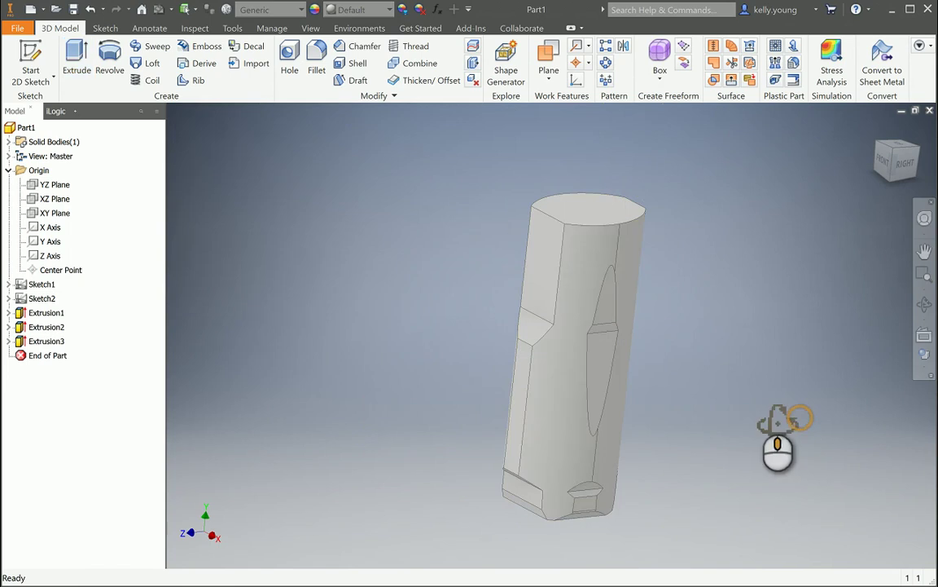
Examine the intersected body from several angles, including its sides, top and bottom face.
shift+middle_drag(778, 415, 713, 395)
scroll(489, 436, up, 5)
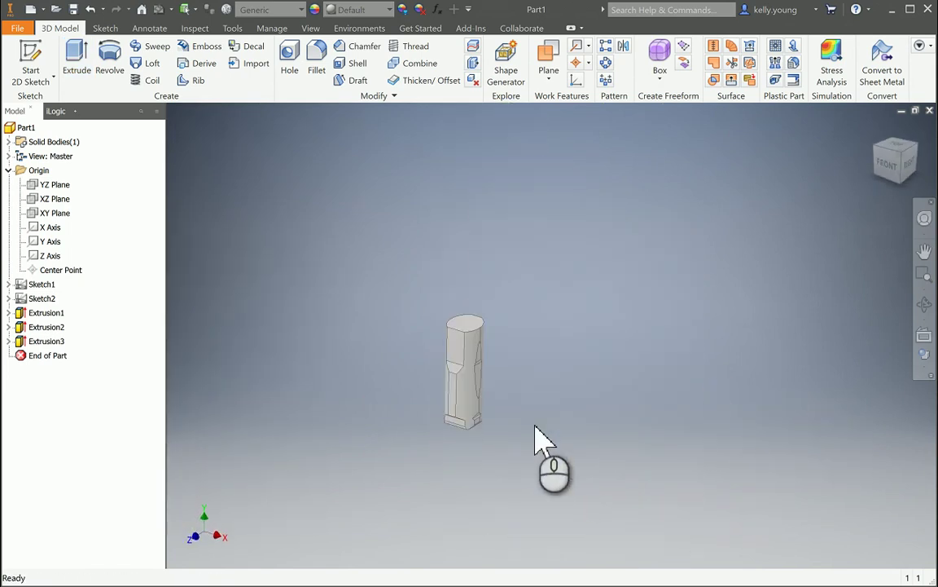
shift+middle_drag(540, 440, 510, 440)
scroll(501, 448, down, 7)
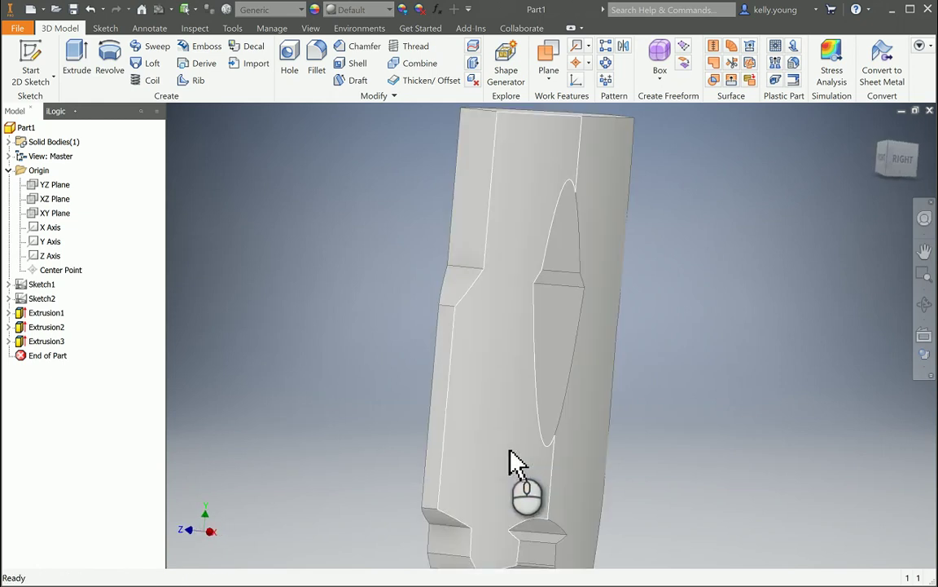
scroll(652, 295, up, 3)
shift+middle_drag(675, 401, 689, 464)
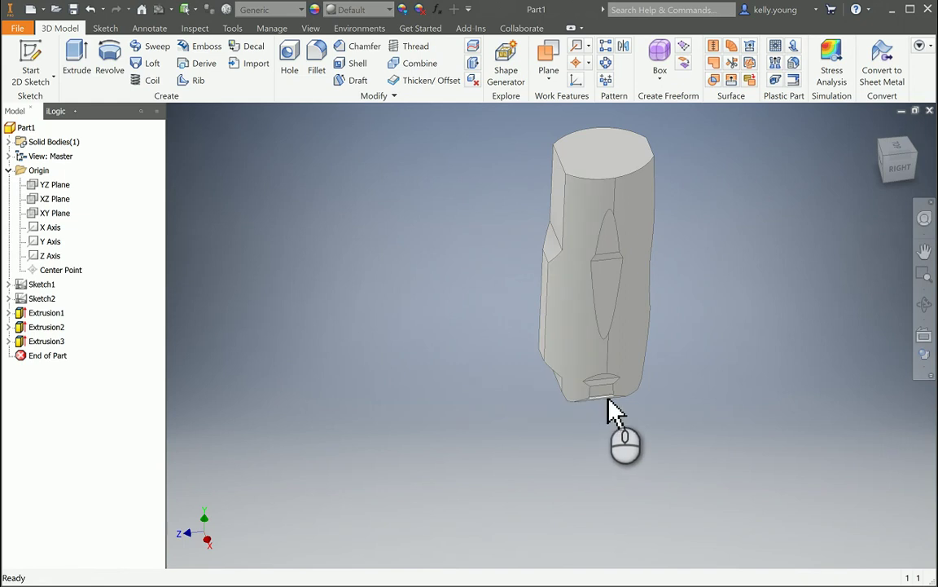
shift+middle_drag(599, 420, 622, 389)
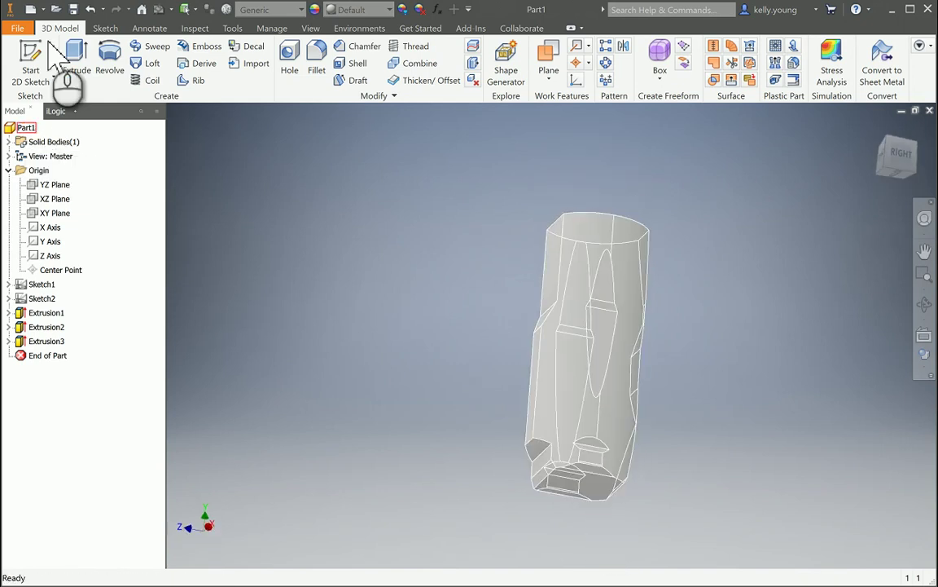
Create a work plane offset -4.000 in from the body's bottom face, toward its upper end.
click(548, 52)
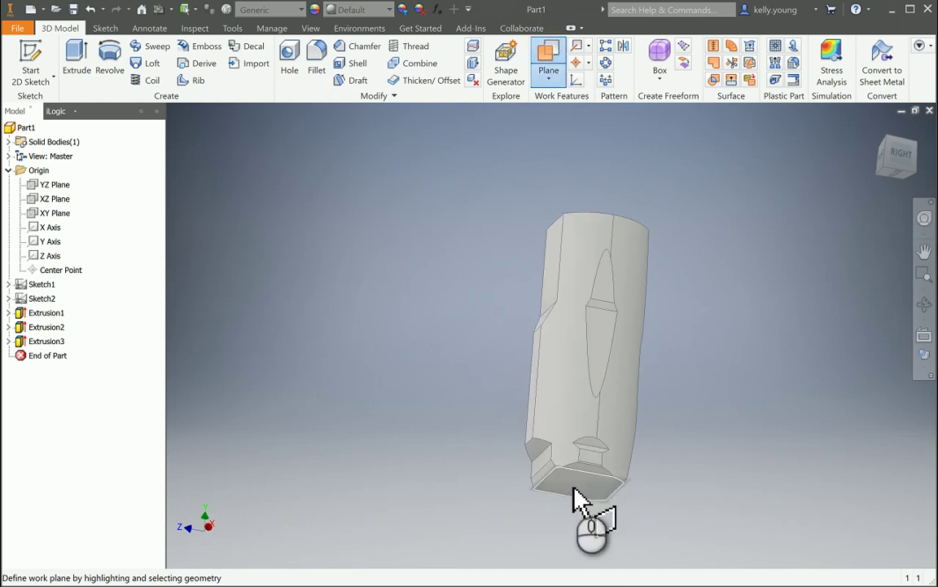
drag(574, 495, 597, 469)
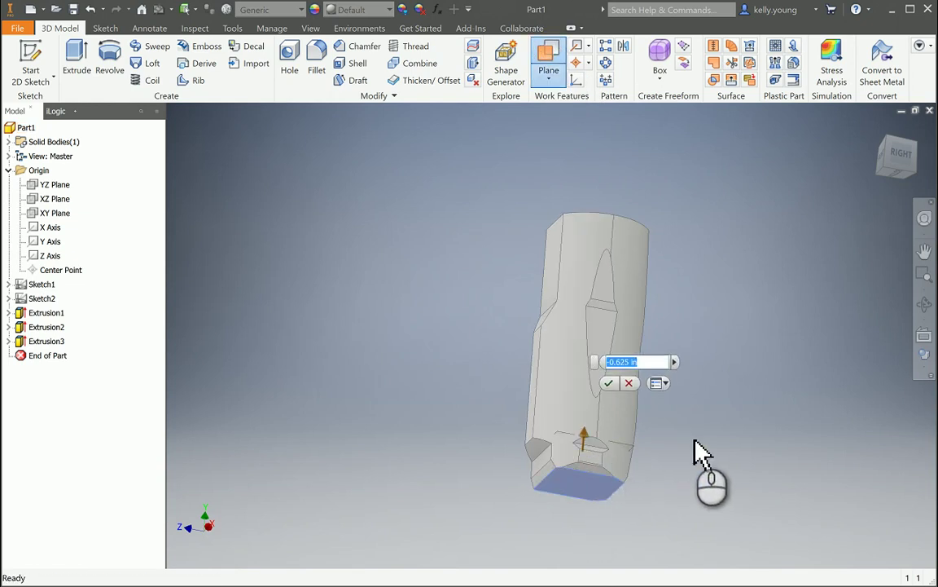
drag(698, 447, 743, 263)
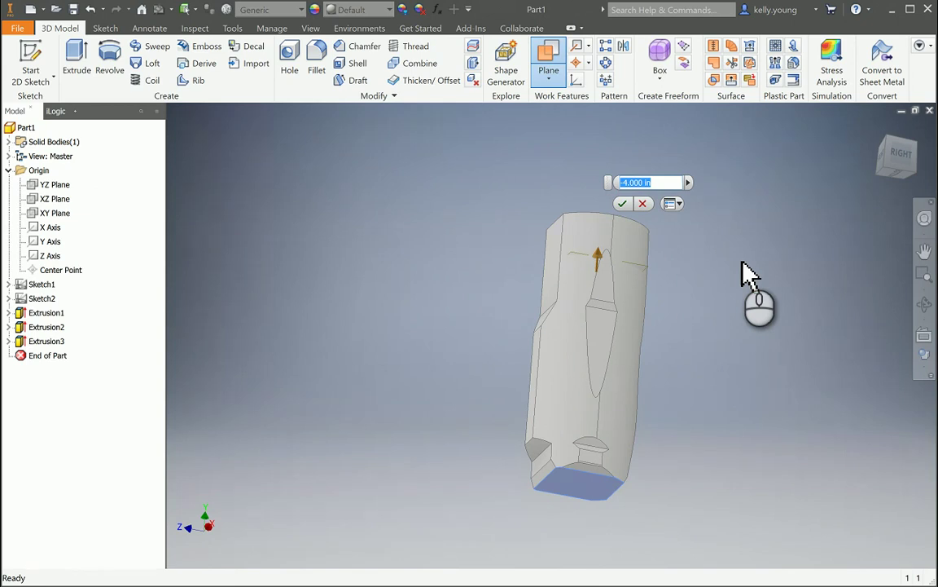